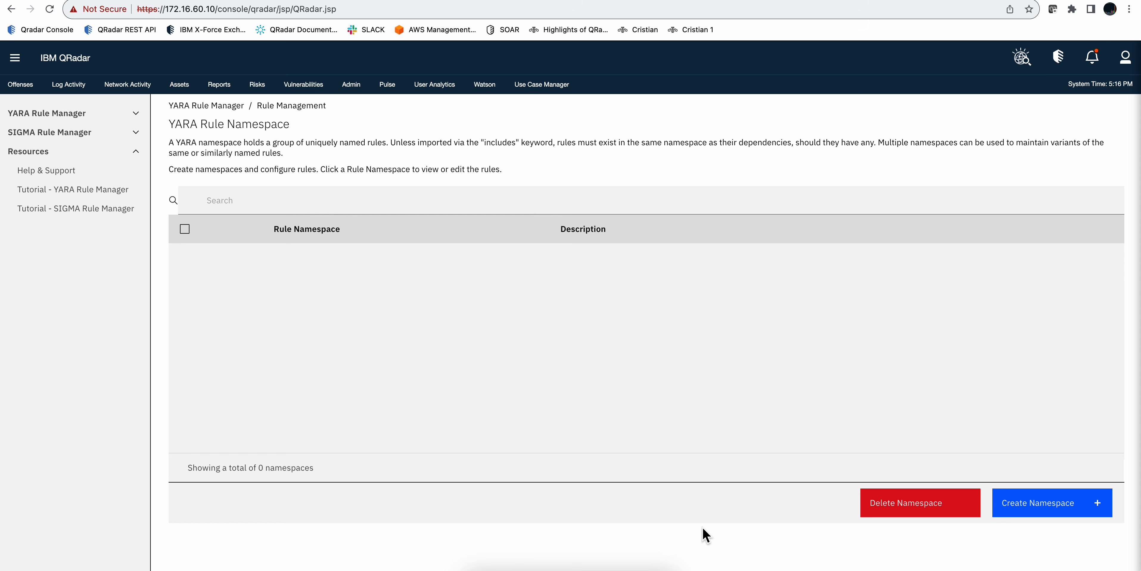
Step: Open the YARA & SIGMA Rule Manager start page
click(16, 65)
click(40, 408)
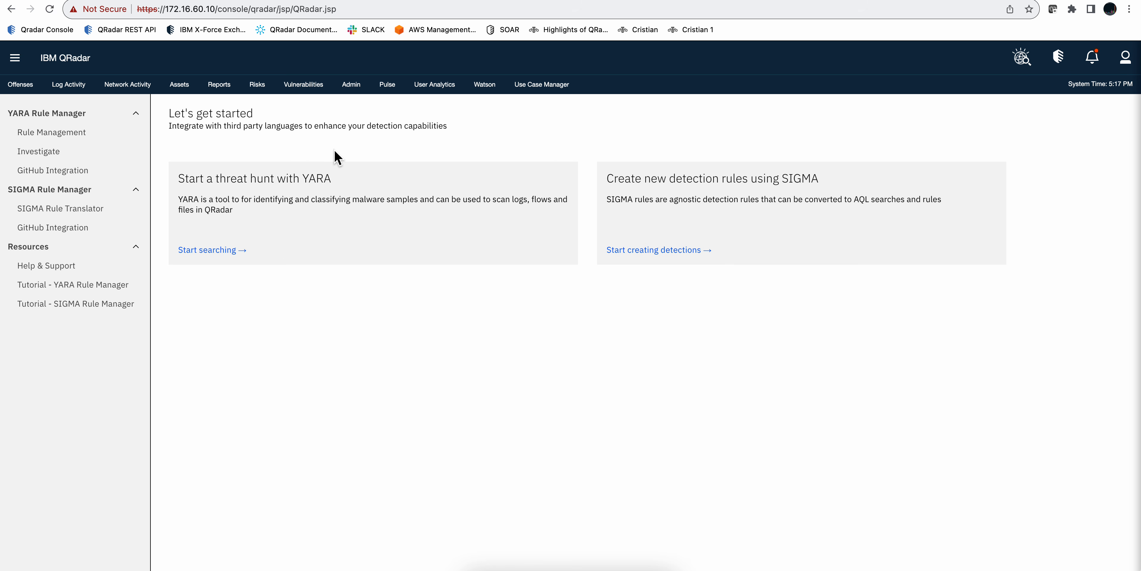
Step: View the log sources in the admin settings sorted by creation date, newest first, and close the log source window
click(354, 85)
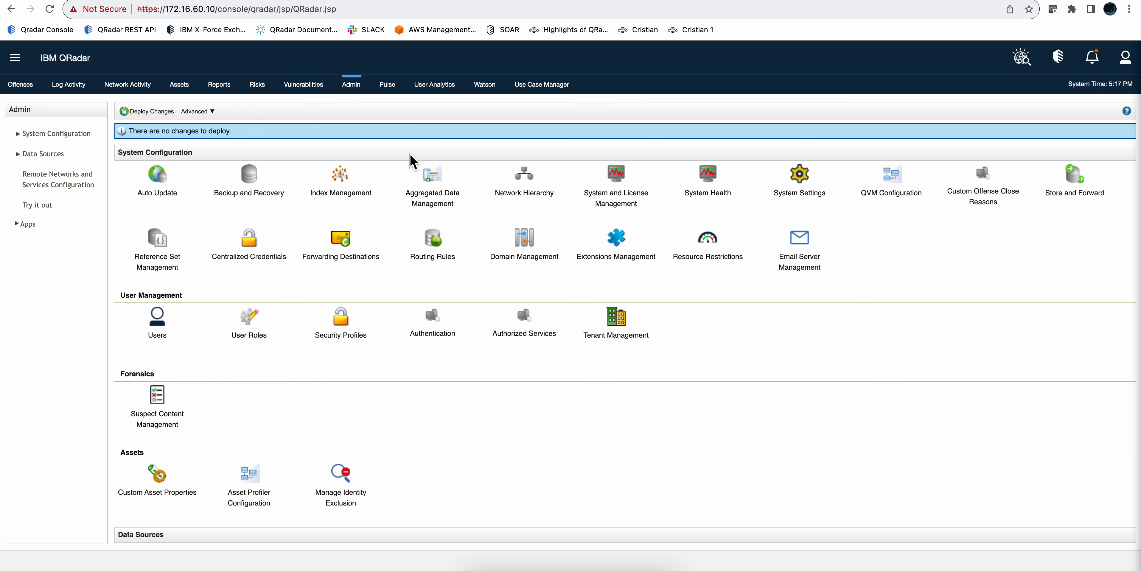
scroll(344, 339, down, 4)
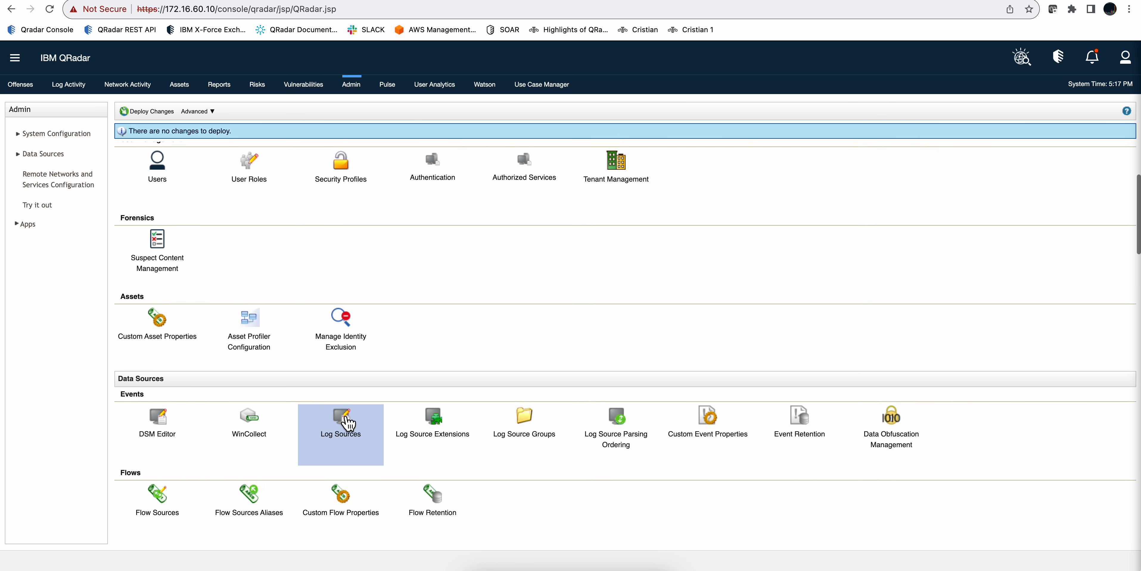
click(344, 426)
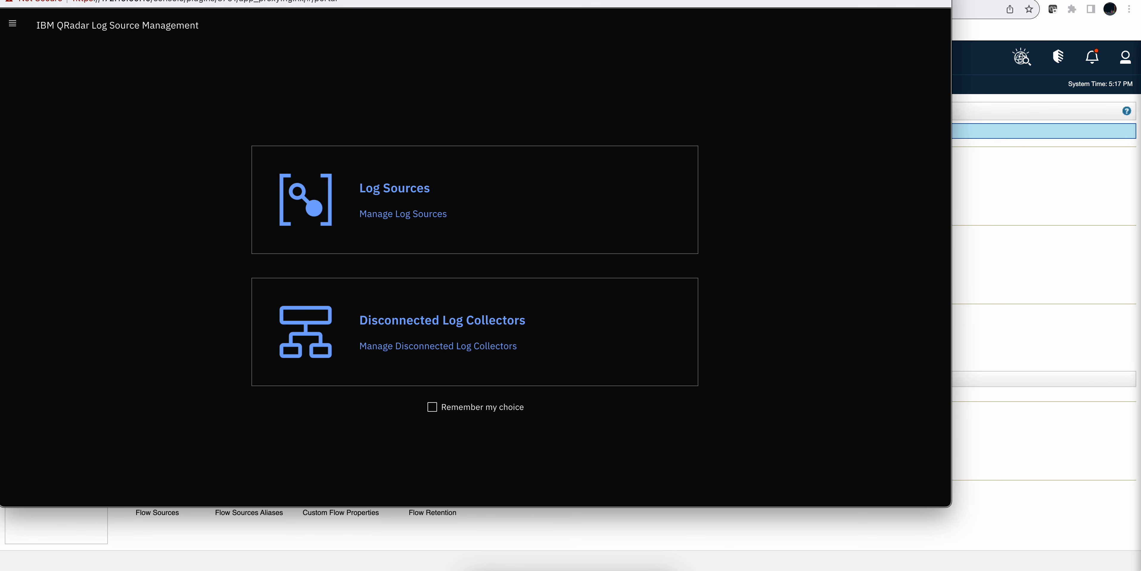
click(391, 226)
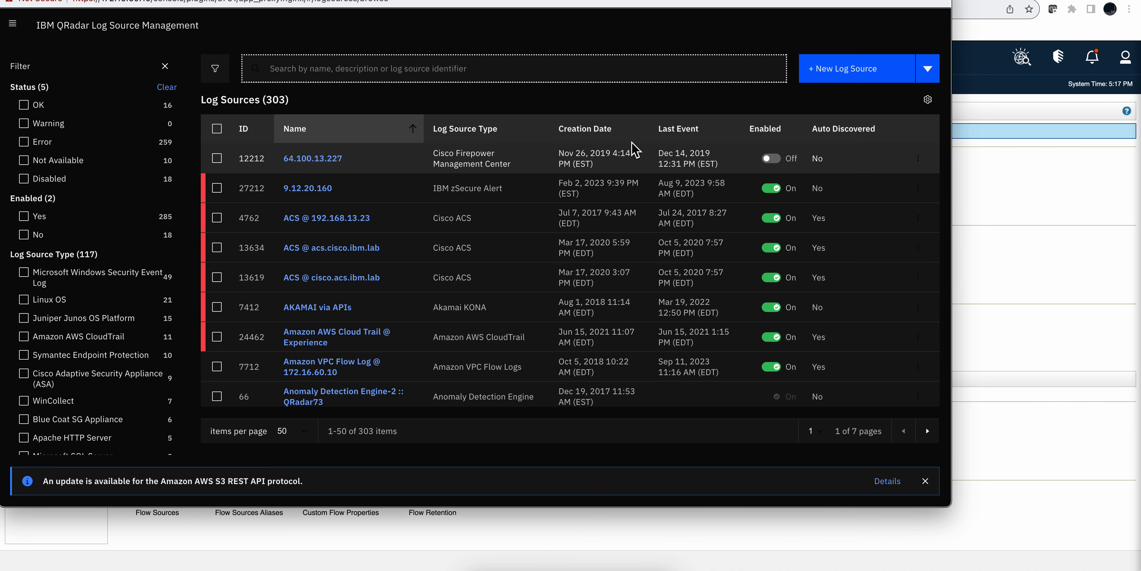
click(606, 135)
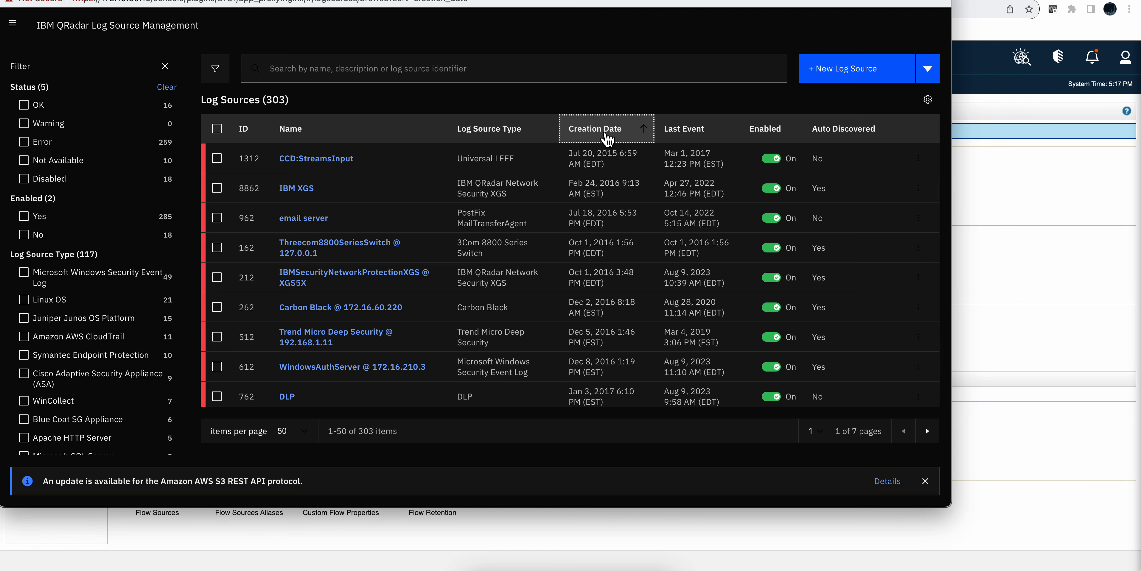
click(608, 135)
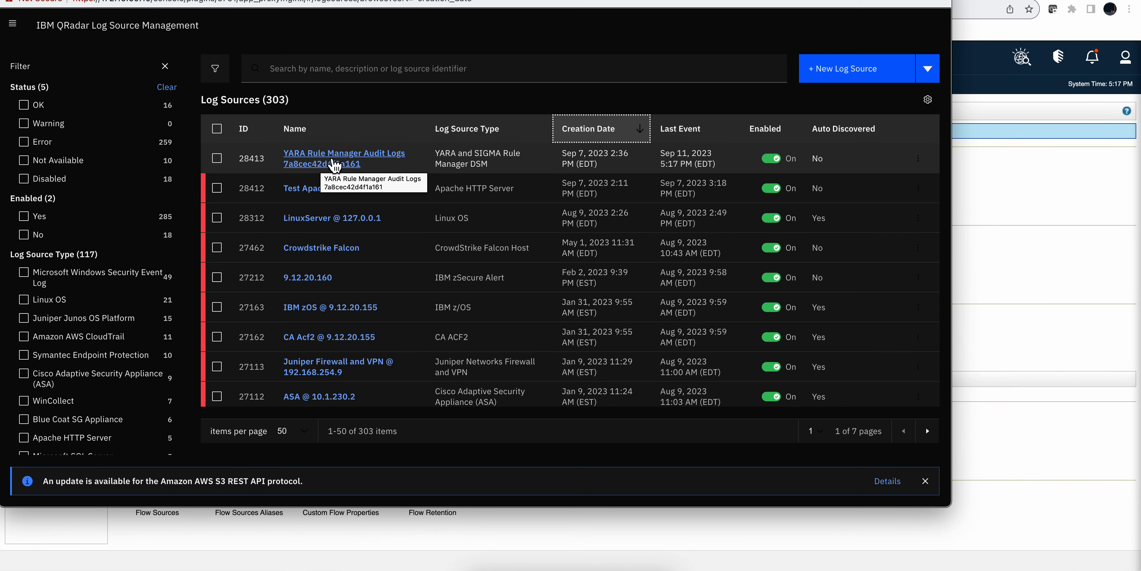
key(super+w)
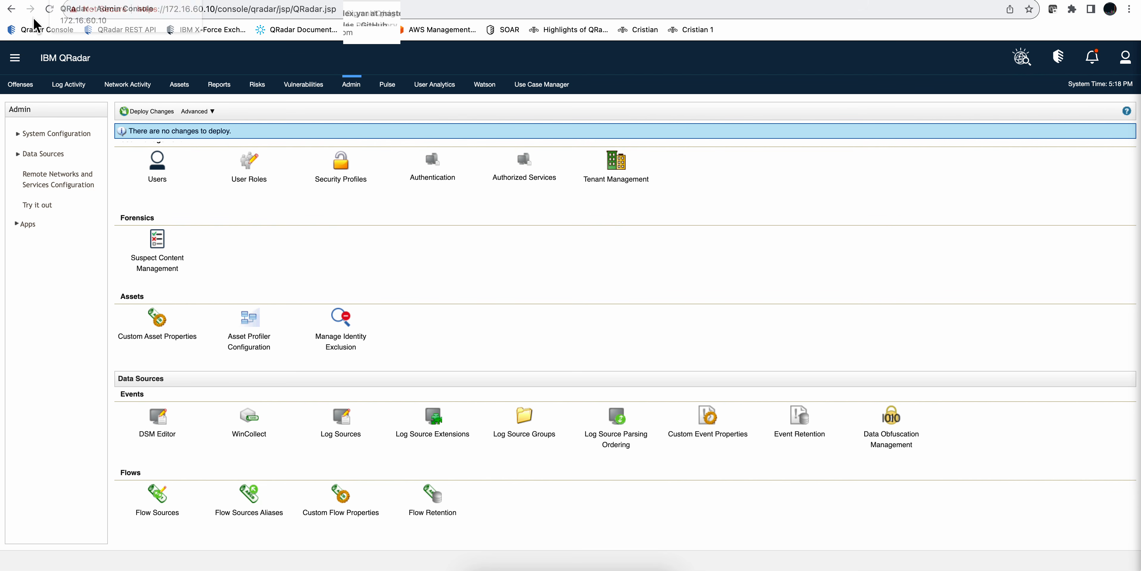
Step: Return to the YARA & SIGMA Rule Manager and open the YARA rule management page
click(13, 67)
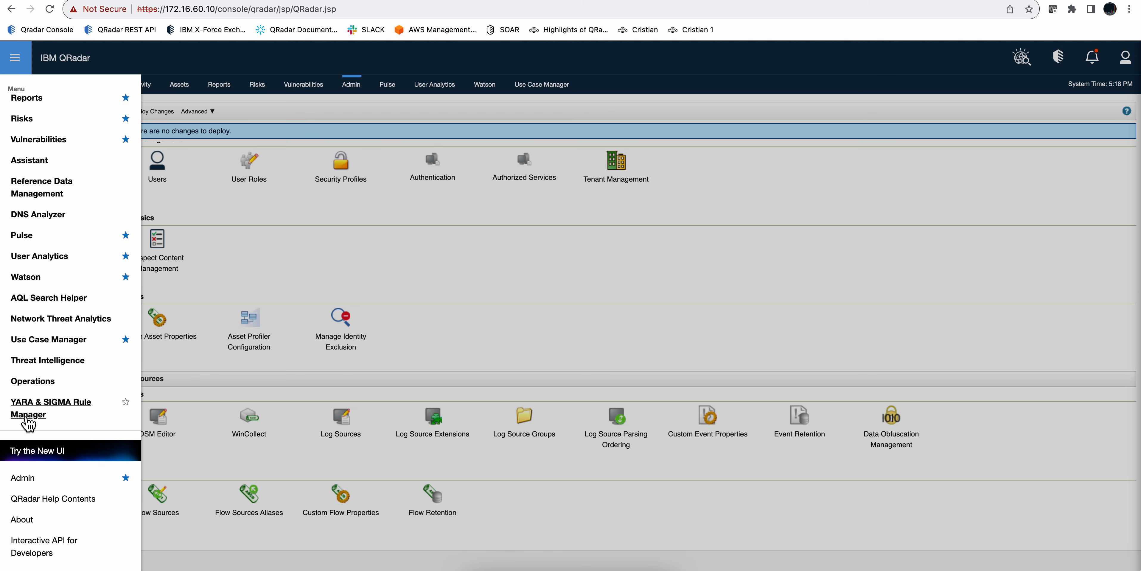
click(46, 409)
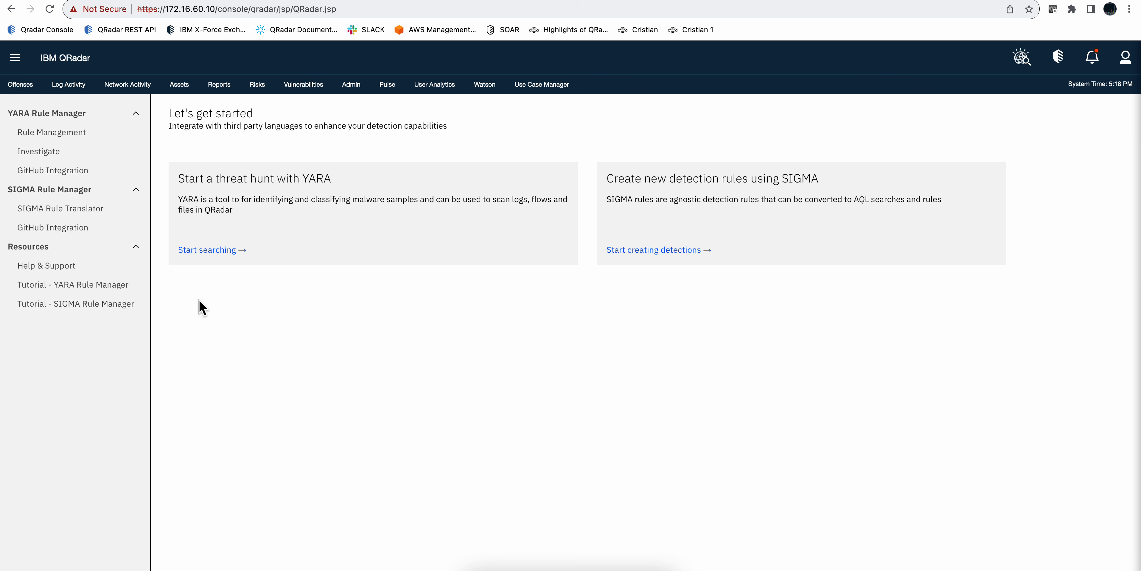
click(78, 116)
click(77, 115)
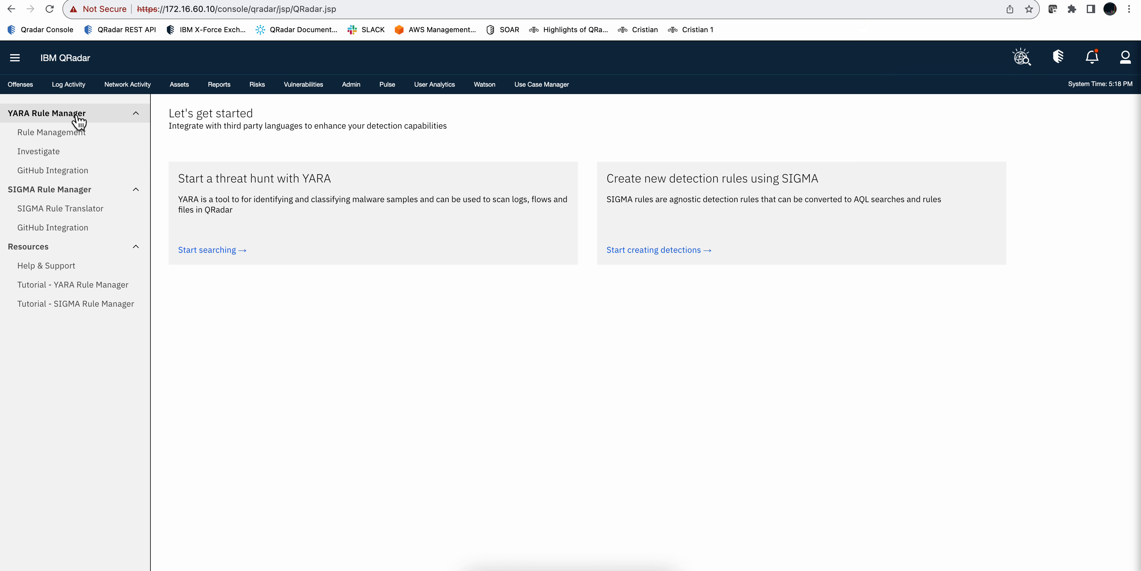
click(70, 133)
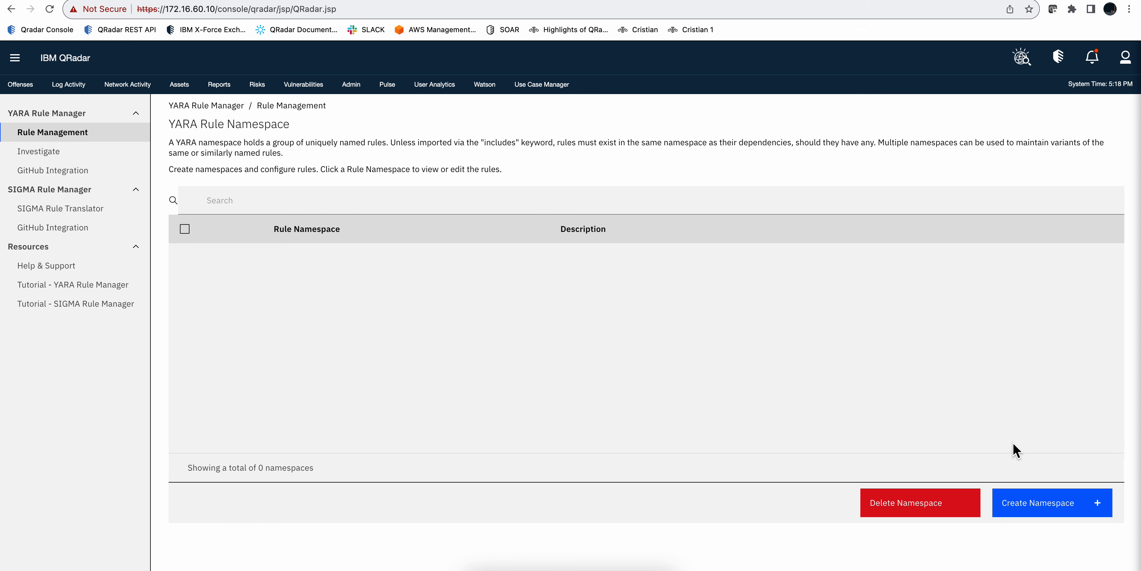
Step: Start a new YARA namespace named EICAR Malware and load its rules from the file nigel.yar in Downloads
click(1031, 509)
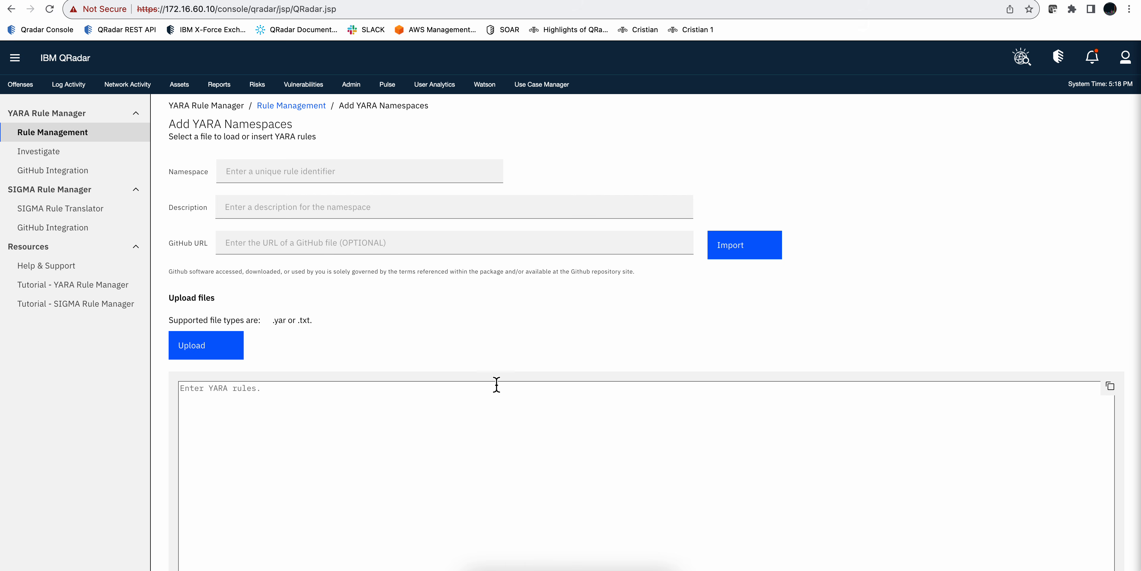
click(272, 174)
text(EICAR Malware)
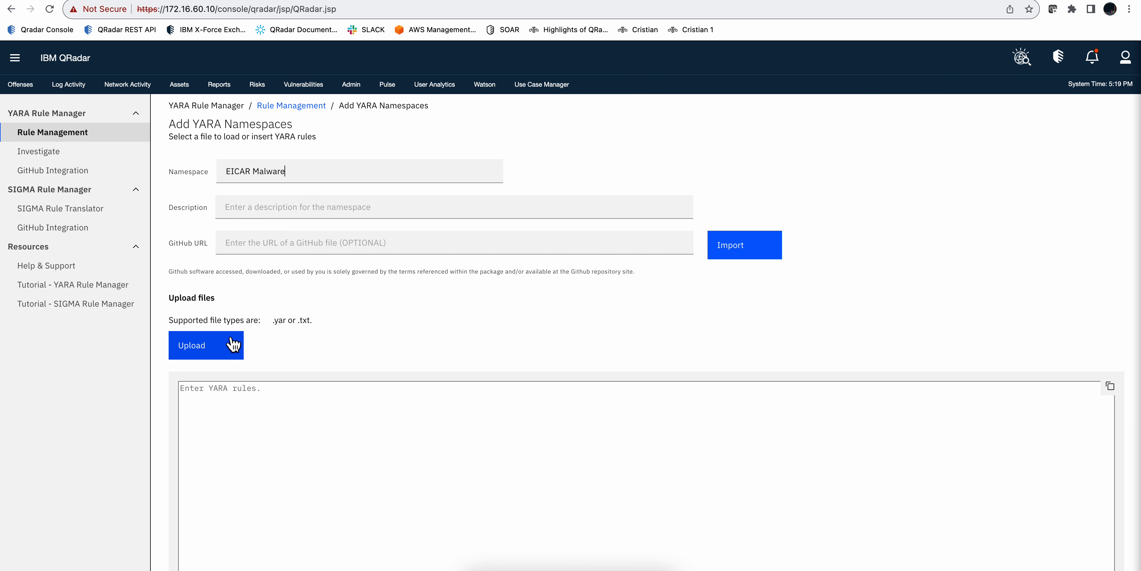
click(204, 348)
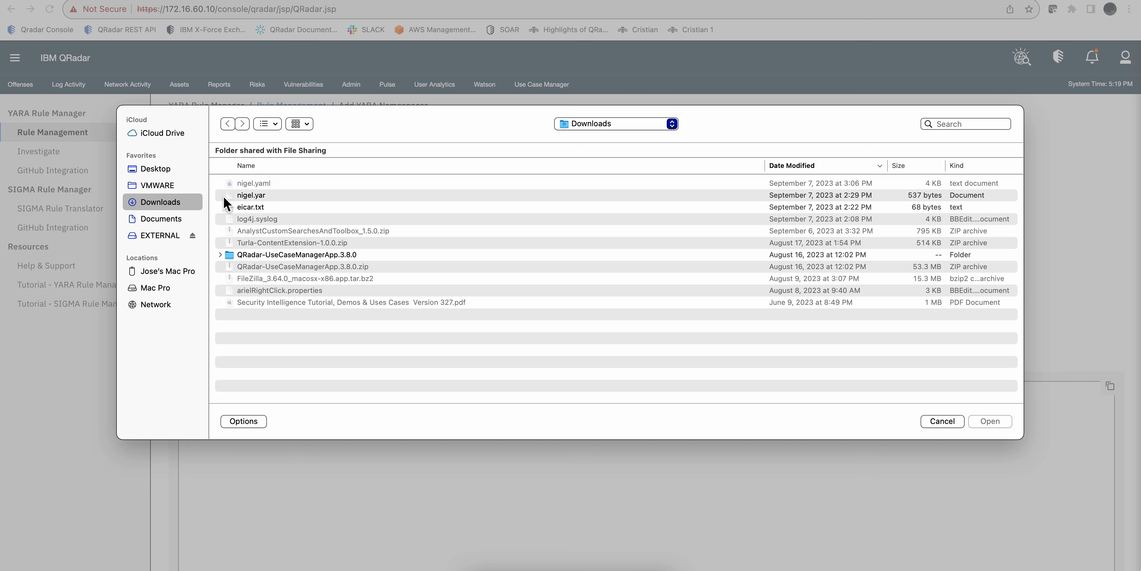
click(258, 194)
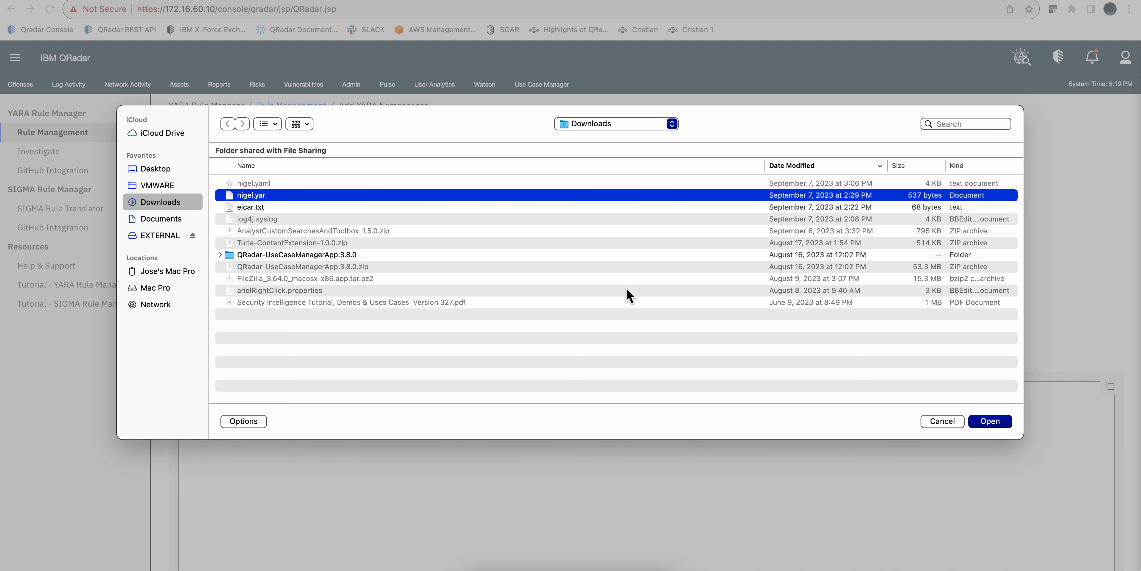
click(998, 423)
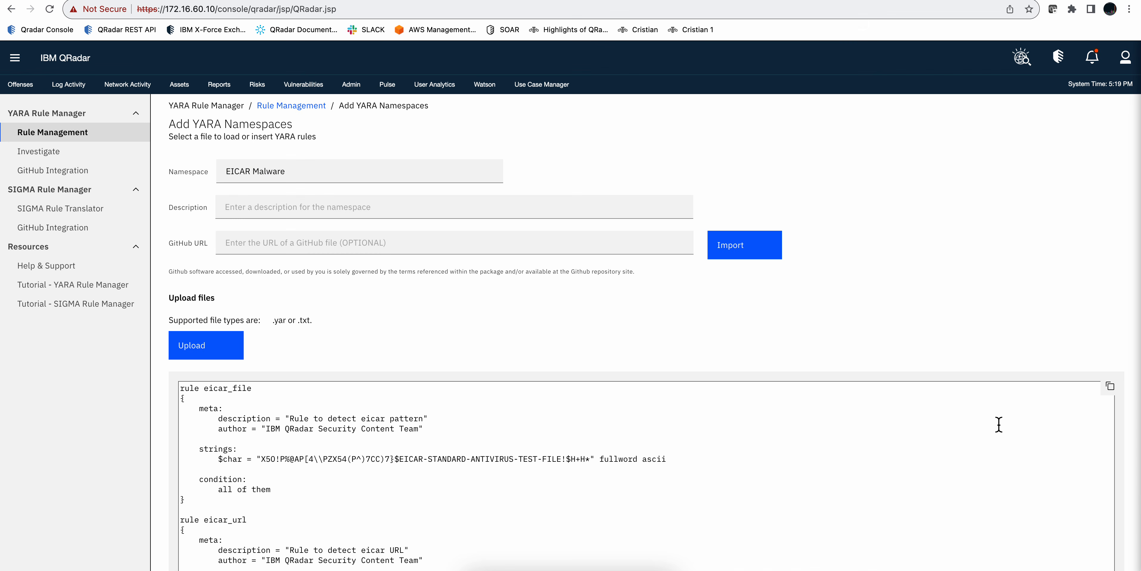
Step: Review the names and strings of the eicar_file and eicar_url rules and submit the new namespace
scroll(624, 378, down, 3)
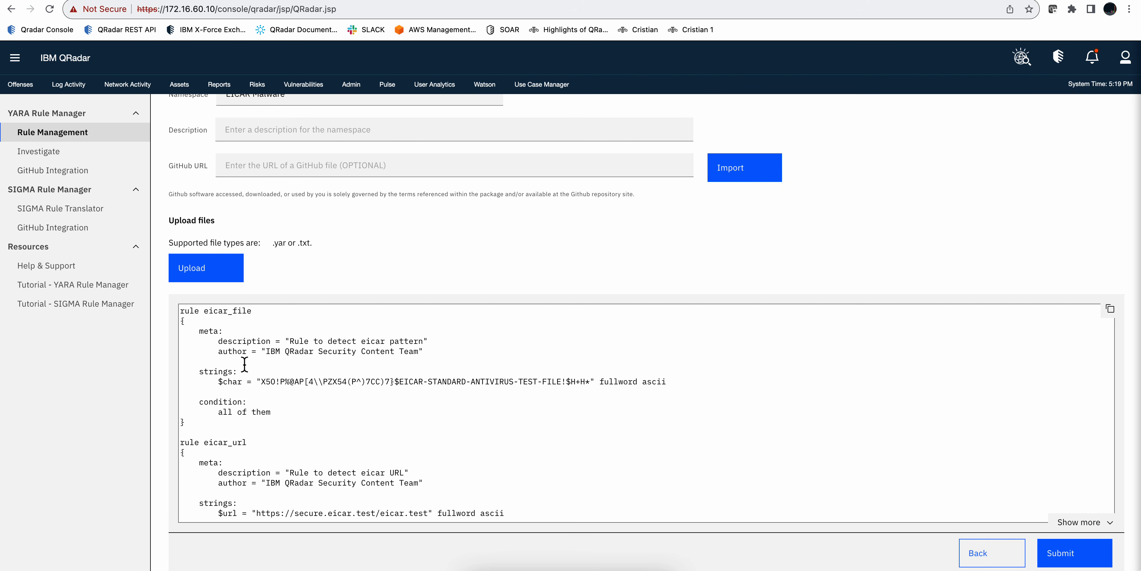
double_click(236, 311)
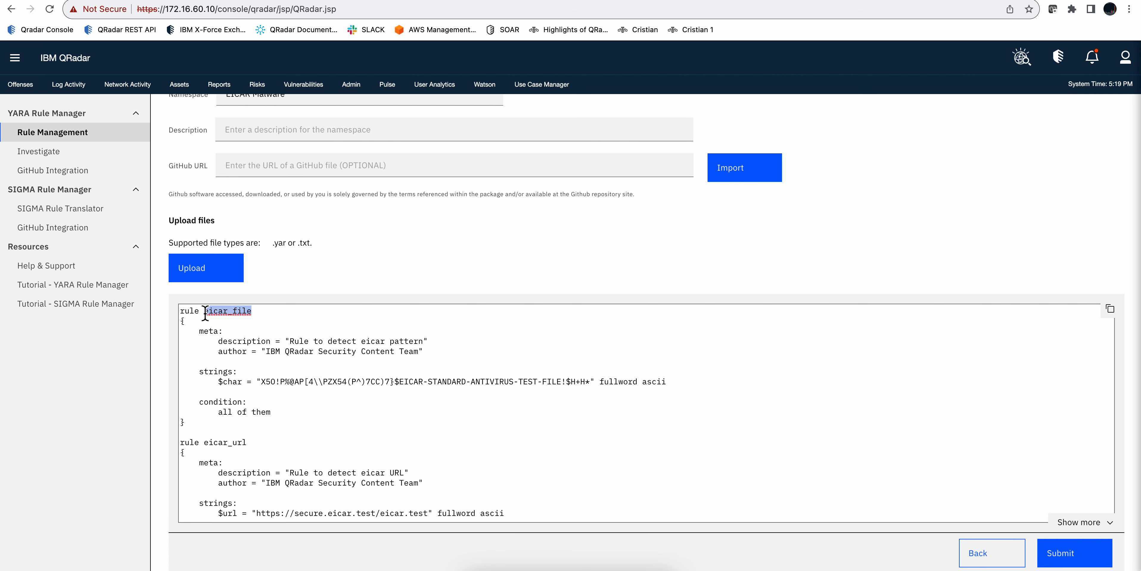
drag(252, 443, 183, 442)
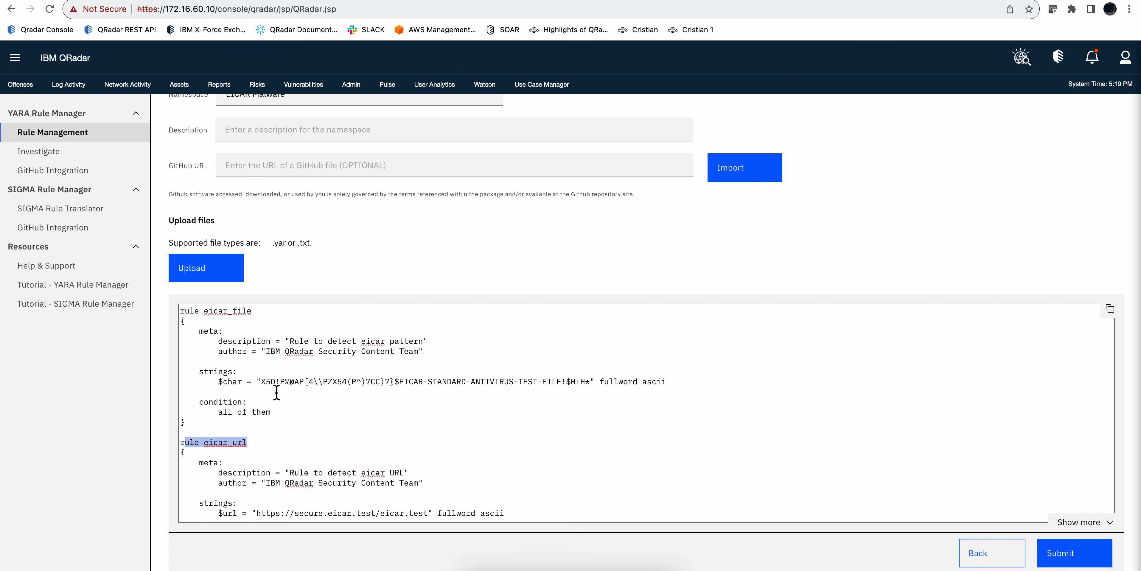
click(264, 382)
drag(264, 382, 594, 382)
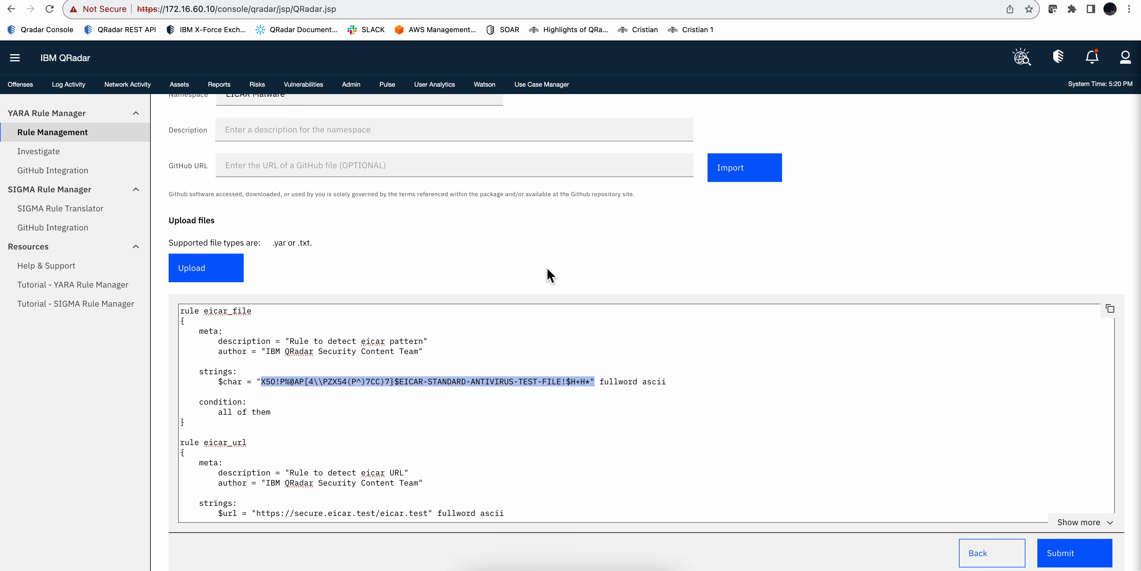
scroll(548, 279, up, 1)
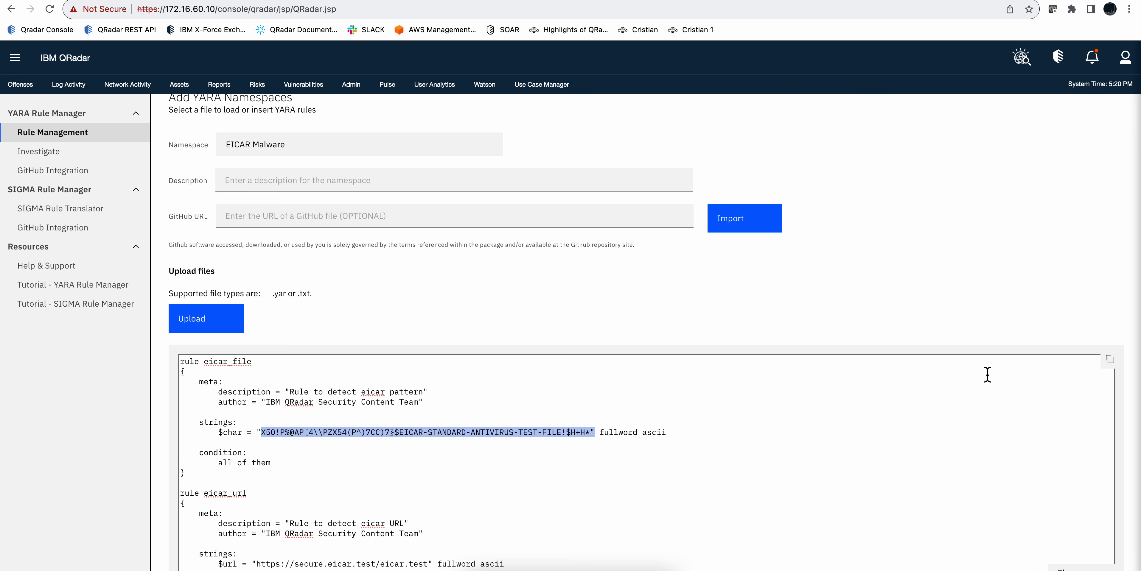
scroll(987, 375, down, 1)
scroll(781, 415, down, 1)
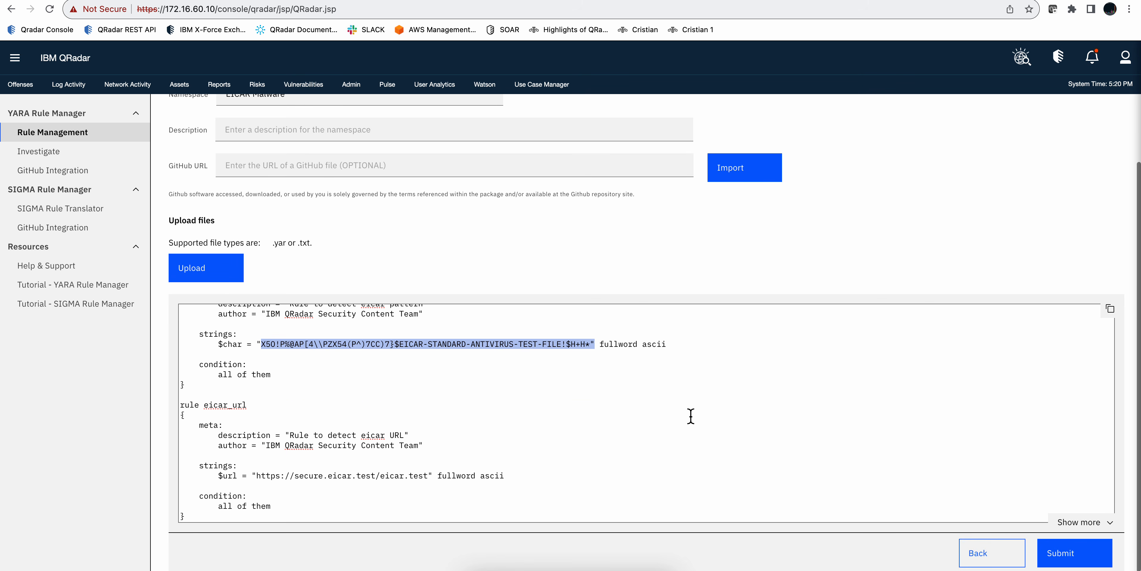
click(609, 408)
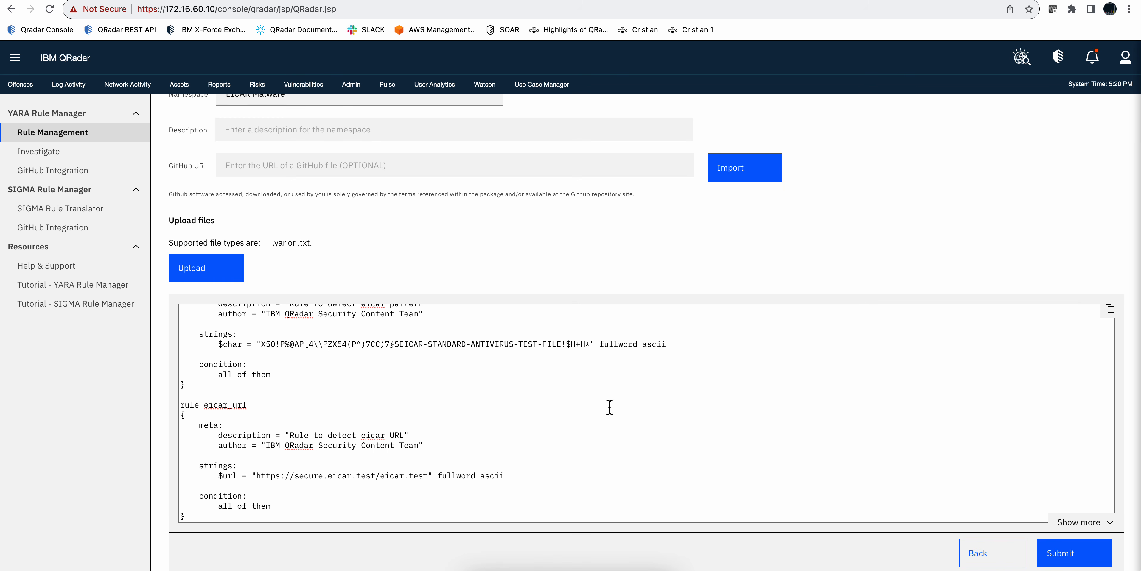
click(1074, 556)
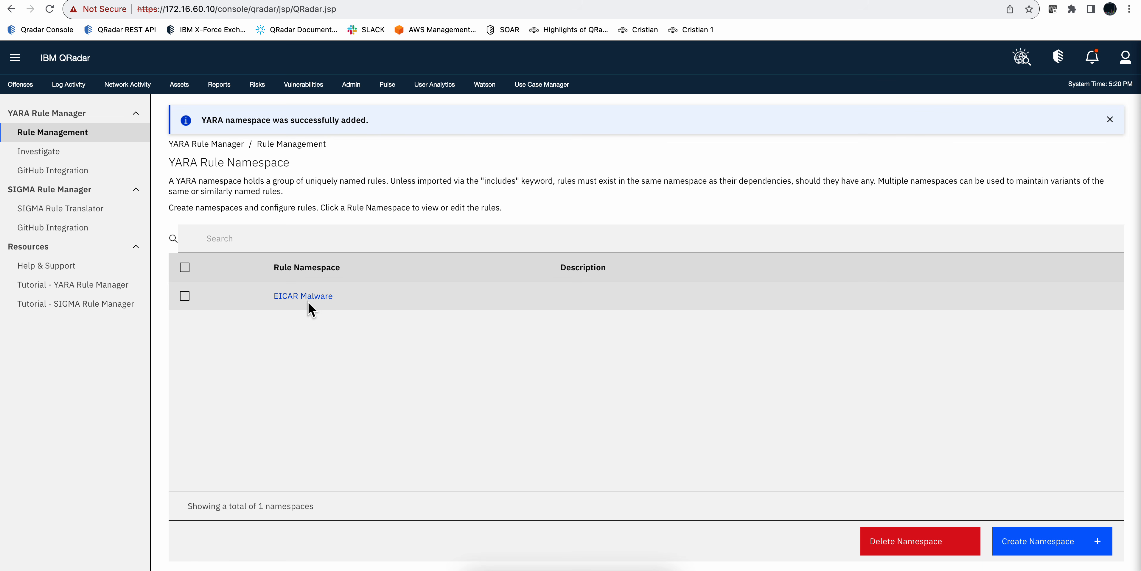
Step: Open the YARA investigation page, set the data source to Upload File and upload eicar.txt from Downloads
click(46, 155)
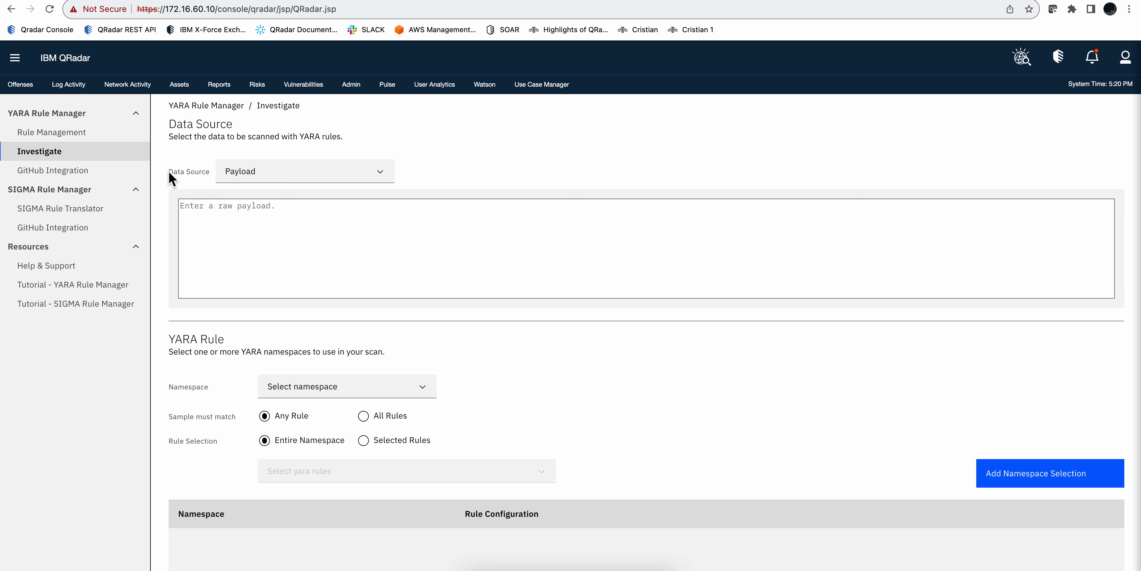
click(337, 177)
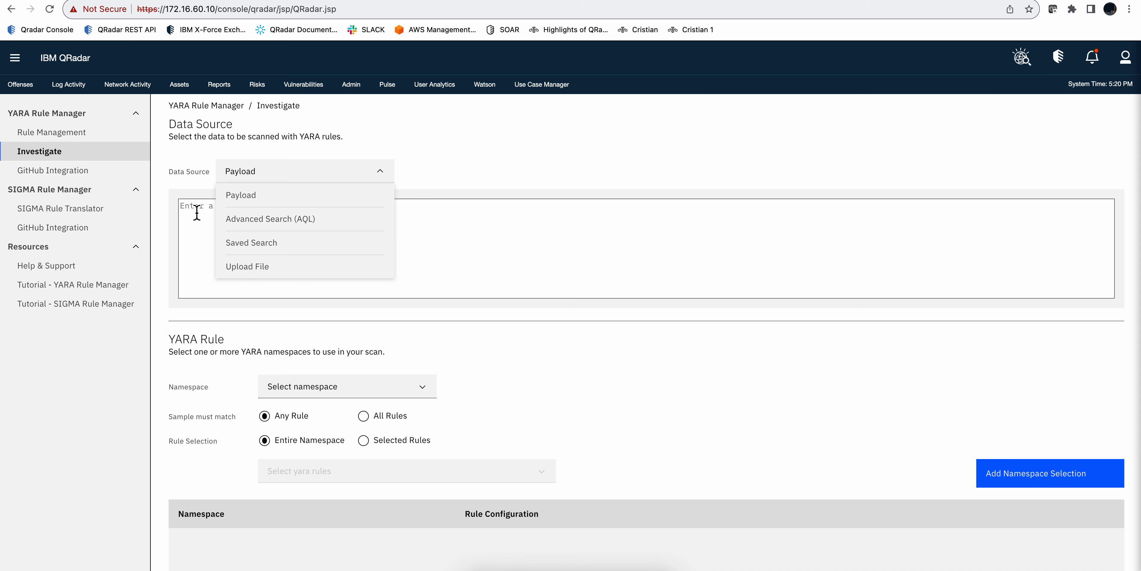
click(245, 267)
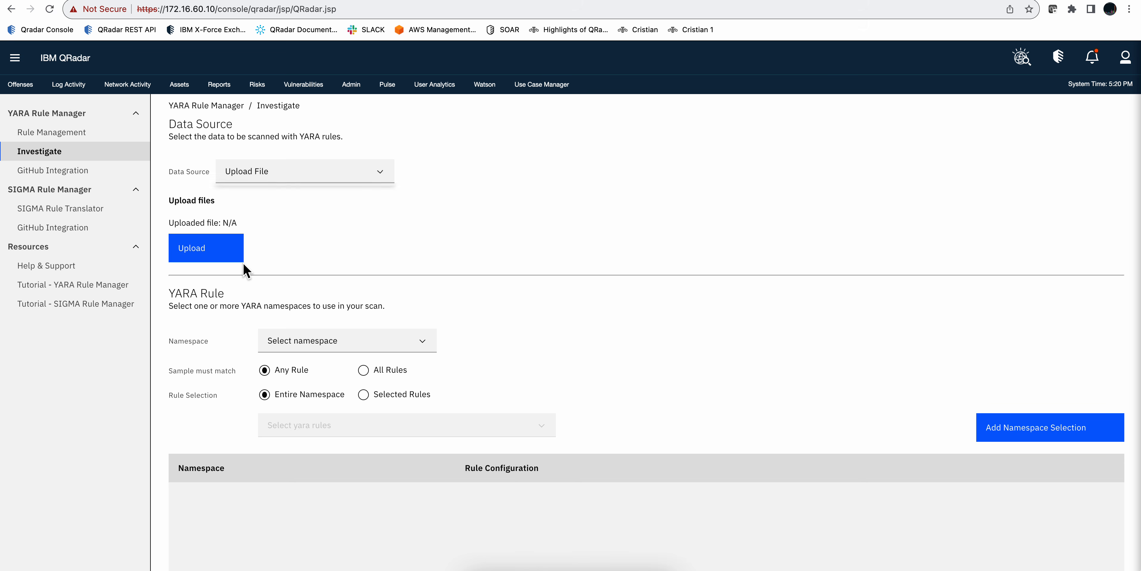
click(220, 254)
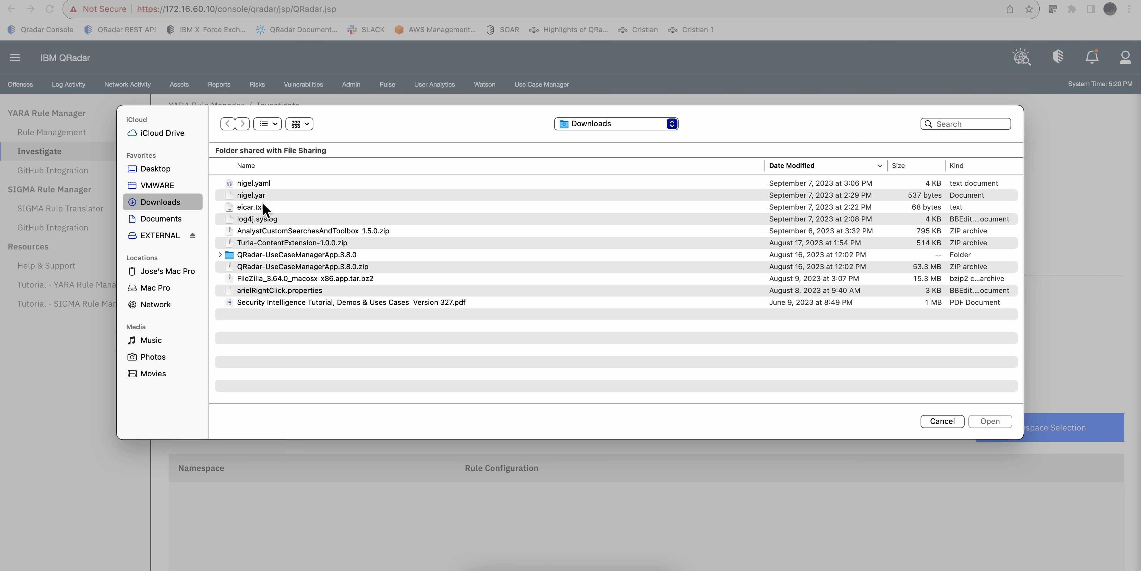
click(261, 207)
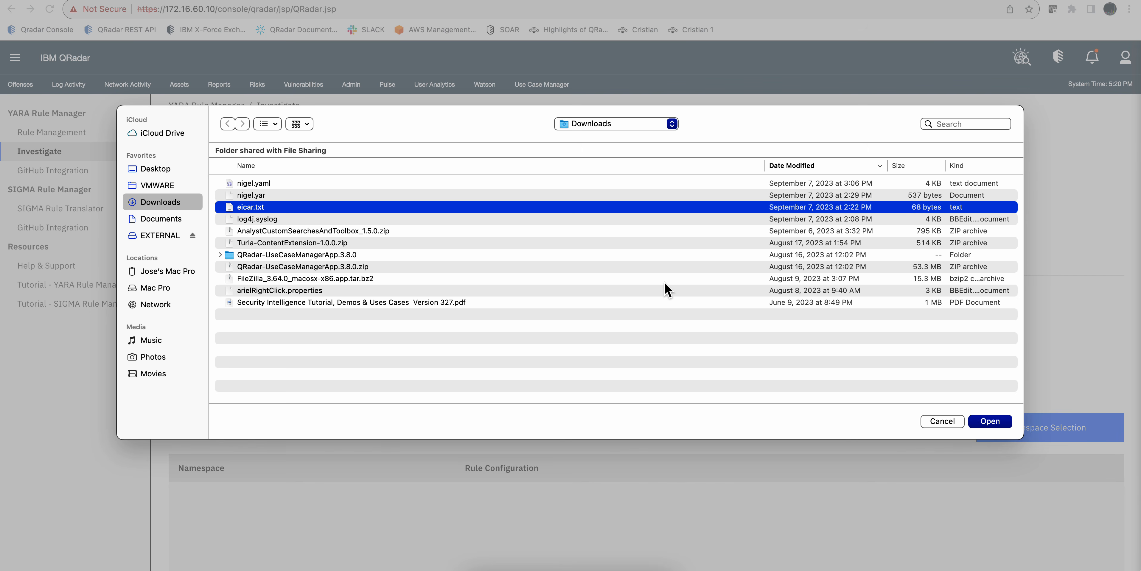
click(999, 424)
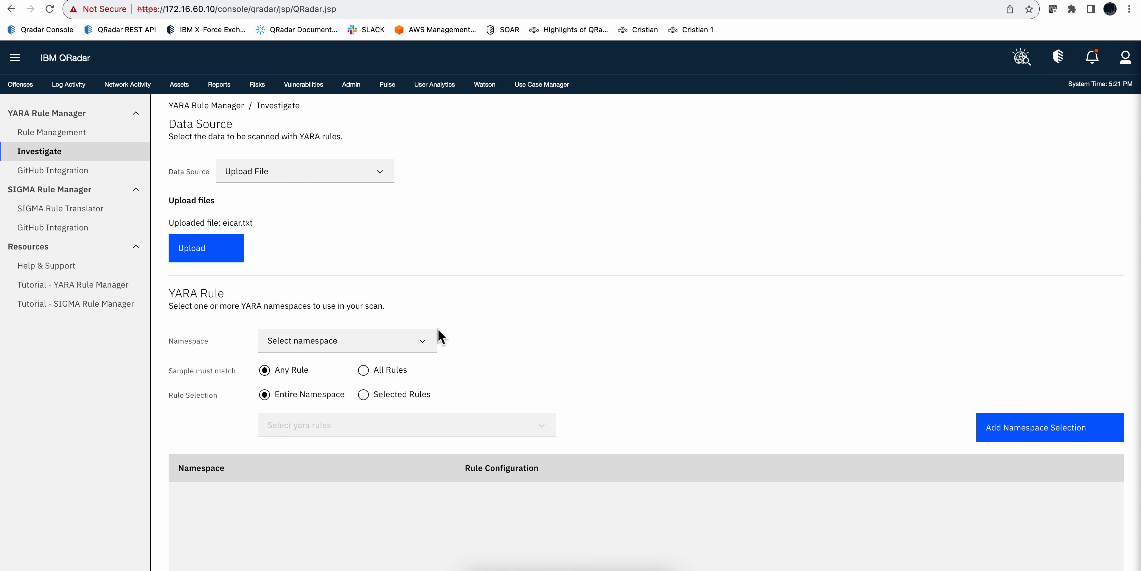
Step: Add the EICAR Malware namespace to the scan, matching any rule and restricted to the selected rule eicar_file
click(341, 338)
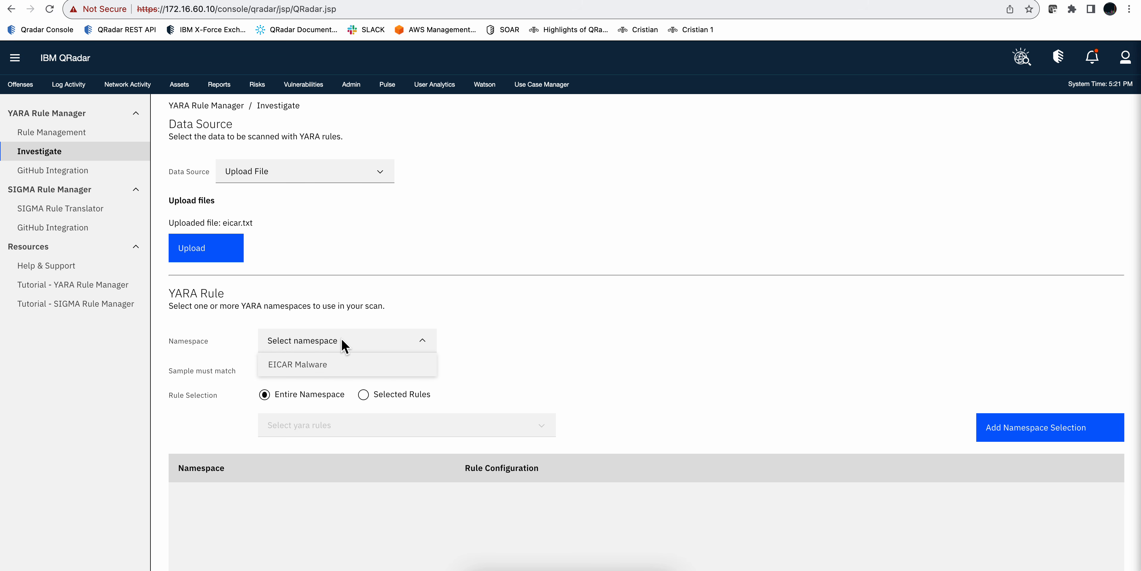
click(301, 366)
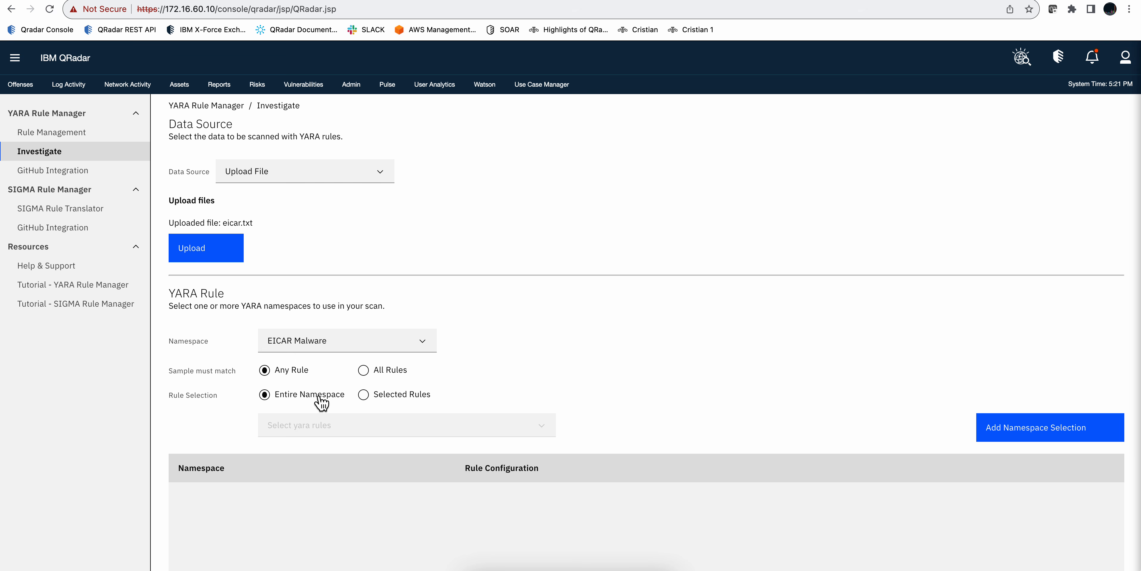
click(362, 396)
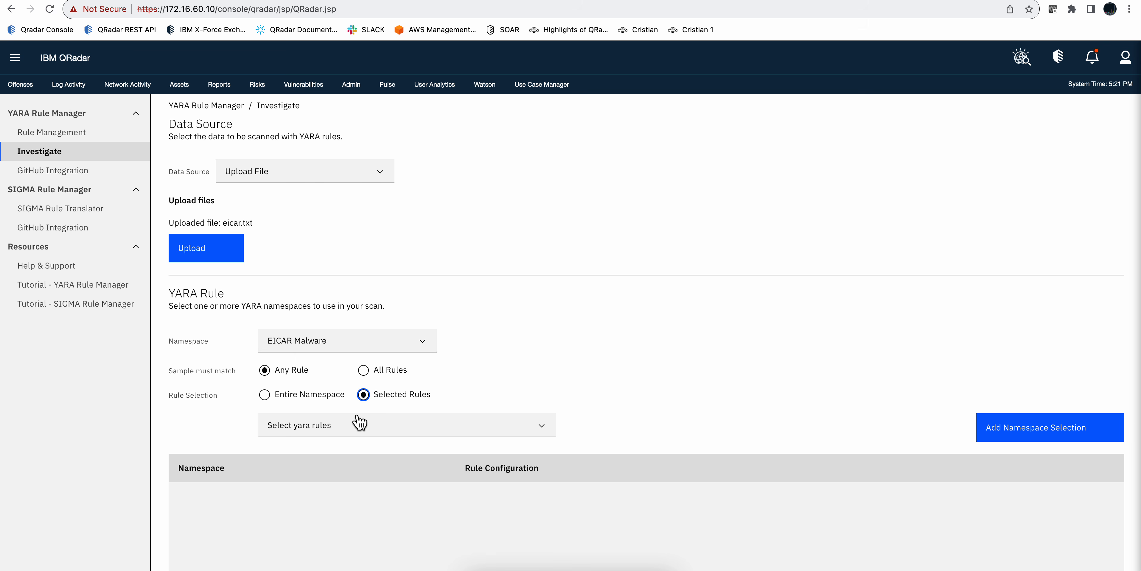
click(365, 430)
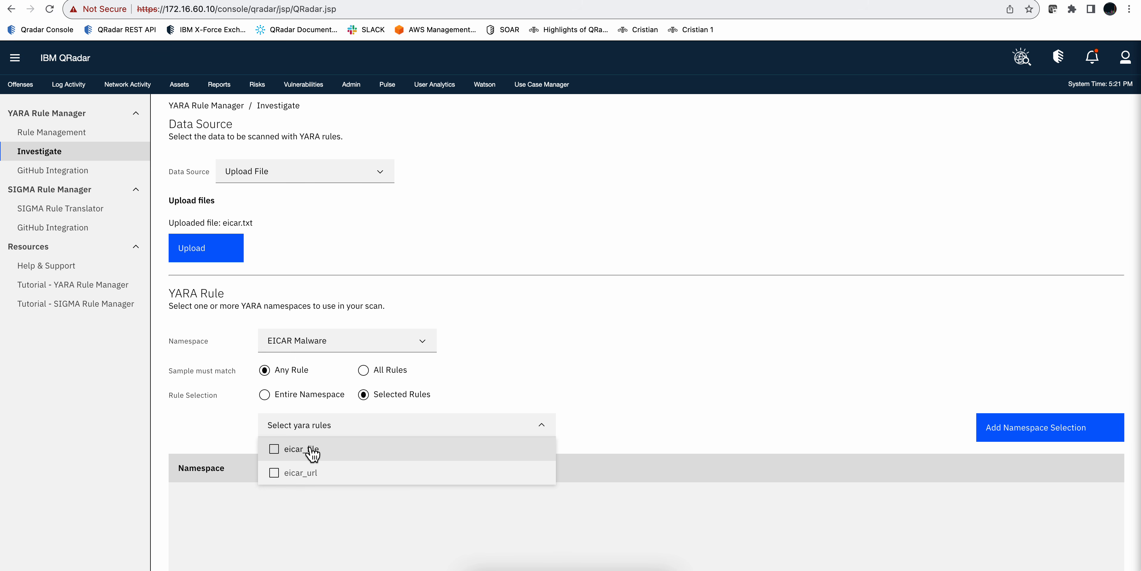
click(274, 450)
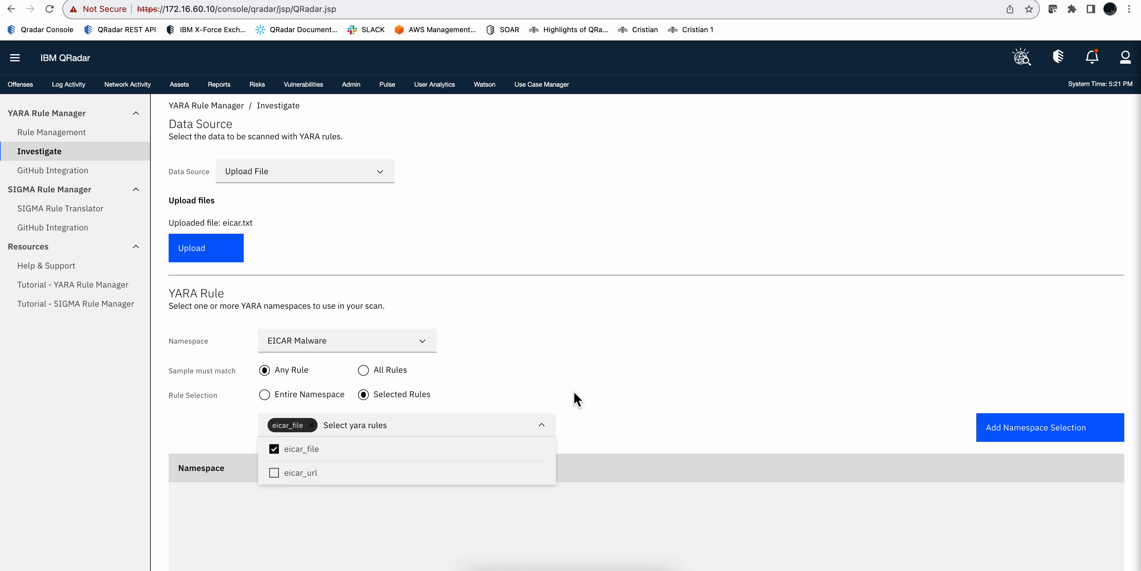
click(578, 401)
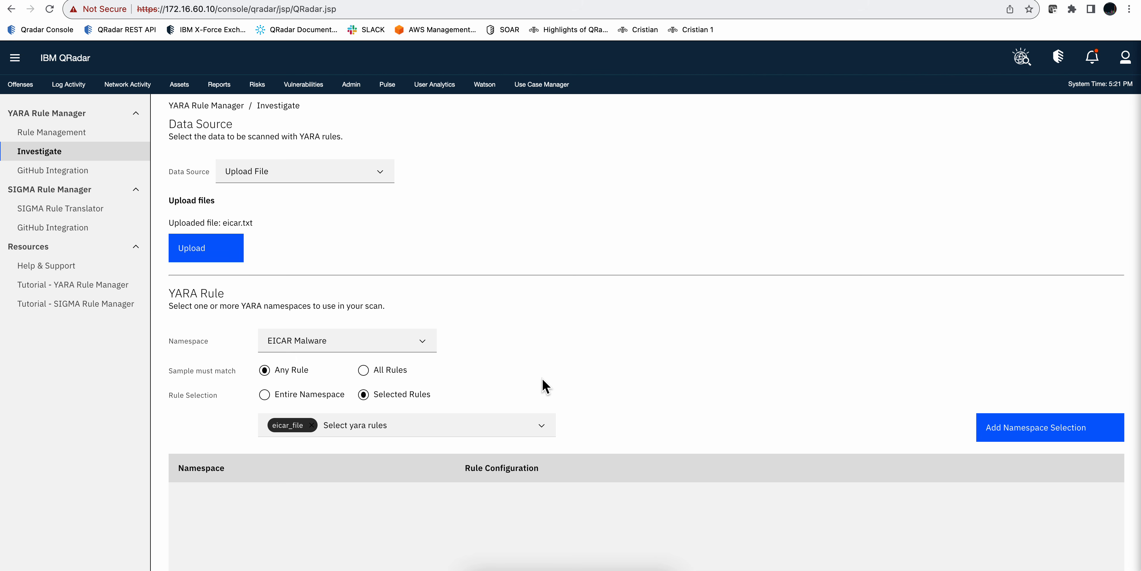
click(1055, 433)
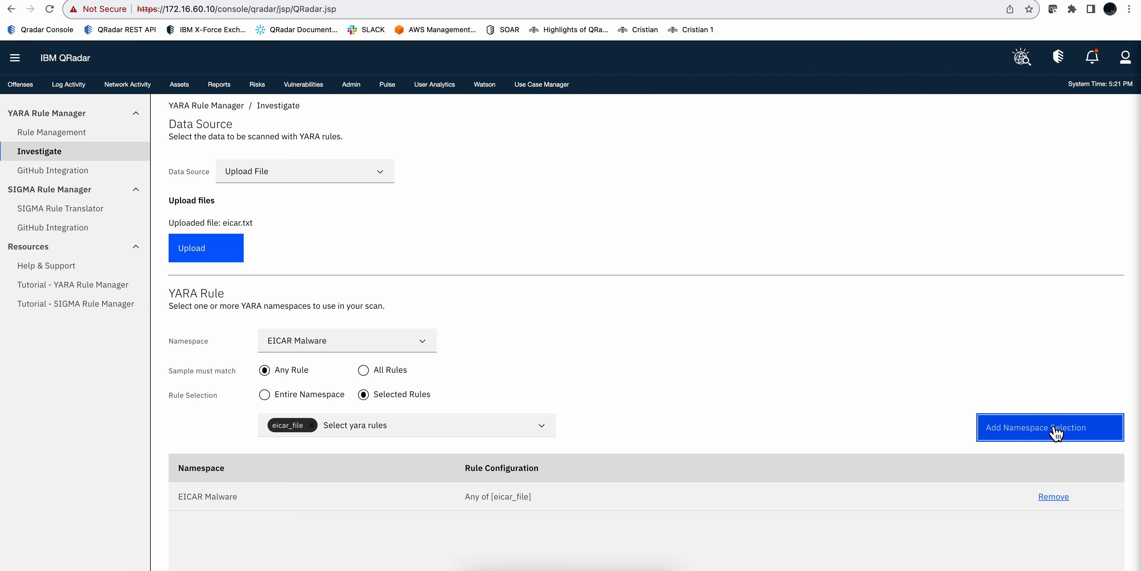
Step: Run the YARA scan on the uploaded file and check which rule the sample matched
scroll(887, 378, down, 2)
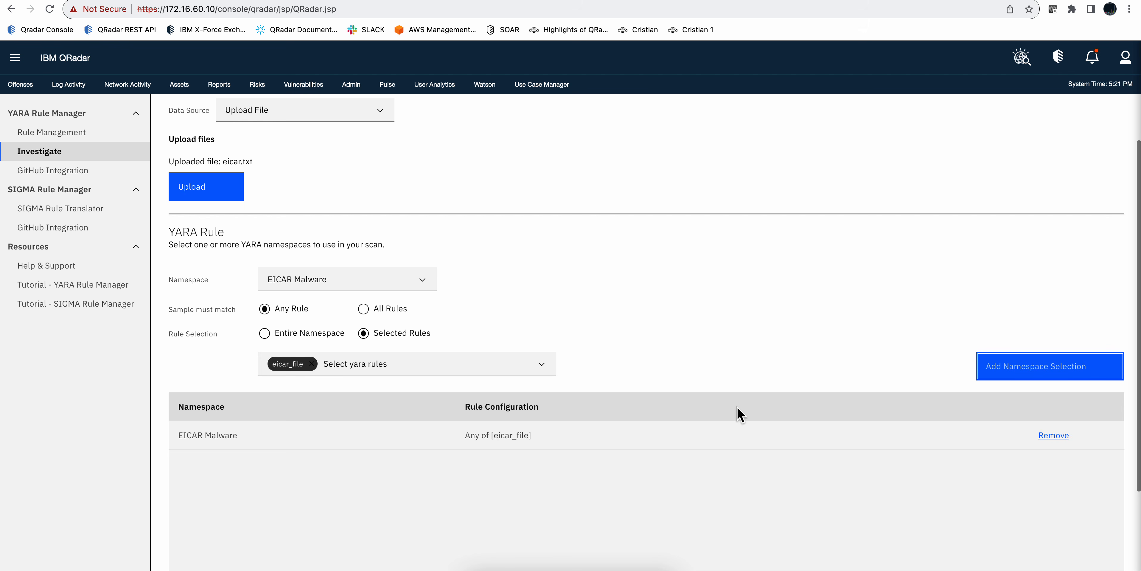
scroll(649, 432, down, 4)
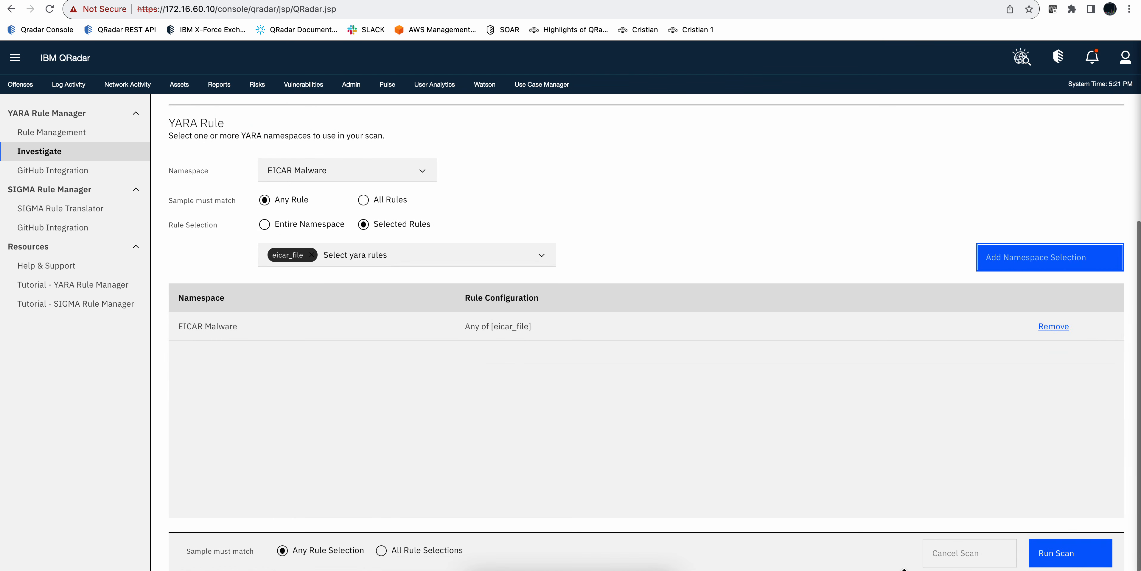
click(1077, 556)
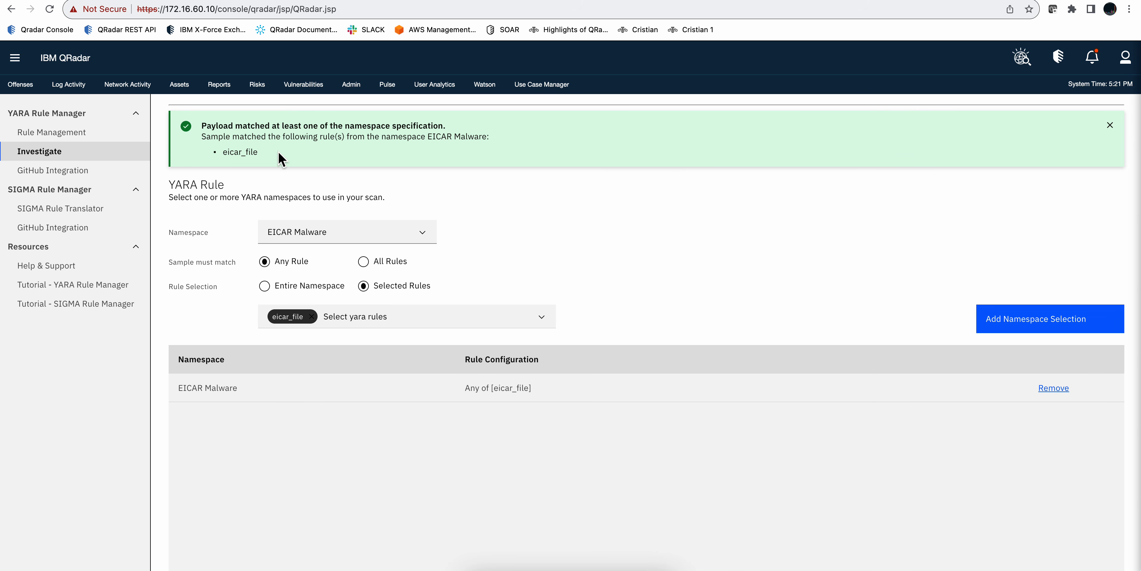
drag(280, 156, 222, 153)
Step: Switch to the terminal and display the contents of the script nigel.sh with cat
key(super+Tab)
key(BackSpace)
key(BackSpace)
key(BackSpace)
key(BackSpace)
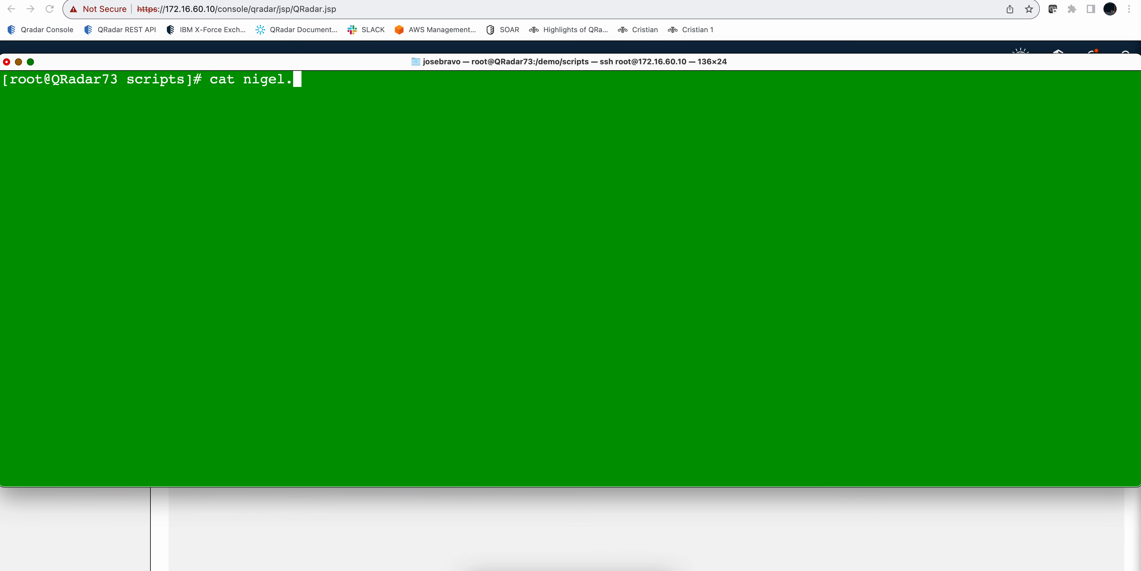
text(sh)
key(Return)
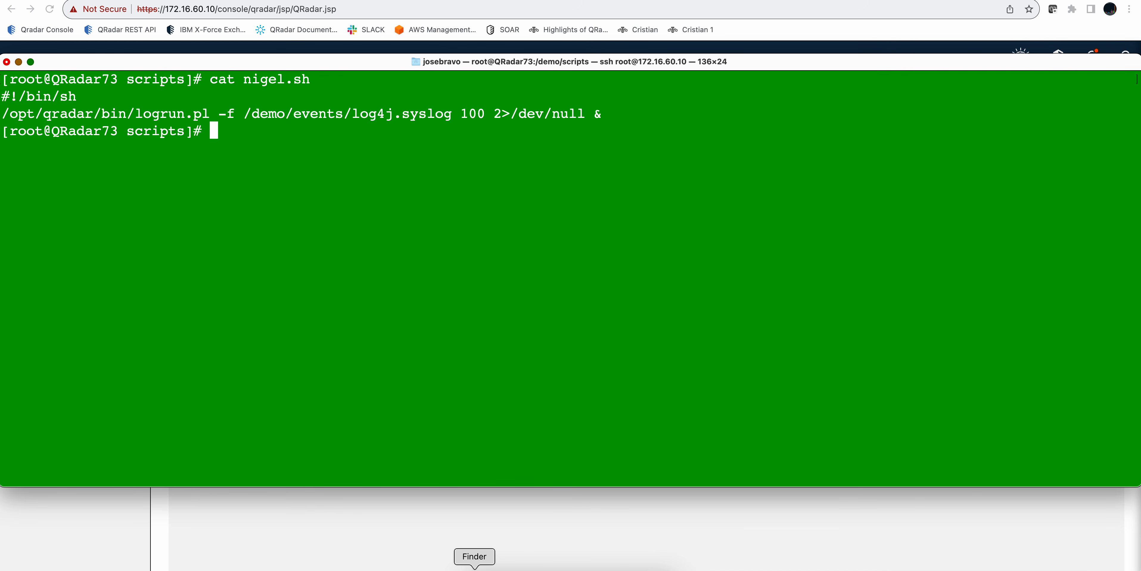
Step: Open the Downloads folder in Finder, locate the log4j.syslog file, and close the window
click(474, 570)
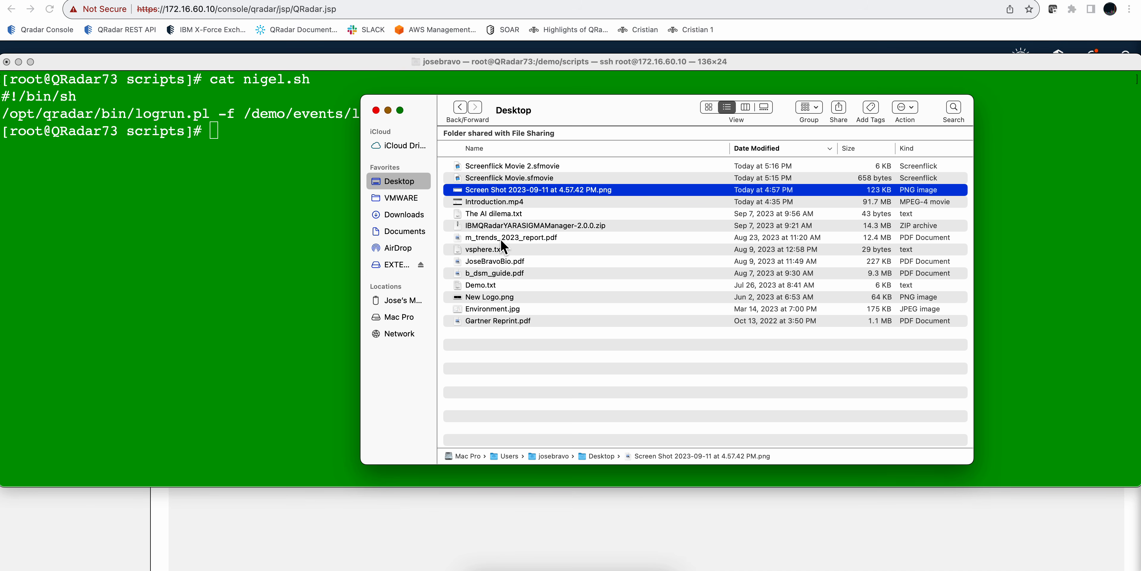
click(412, 214)
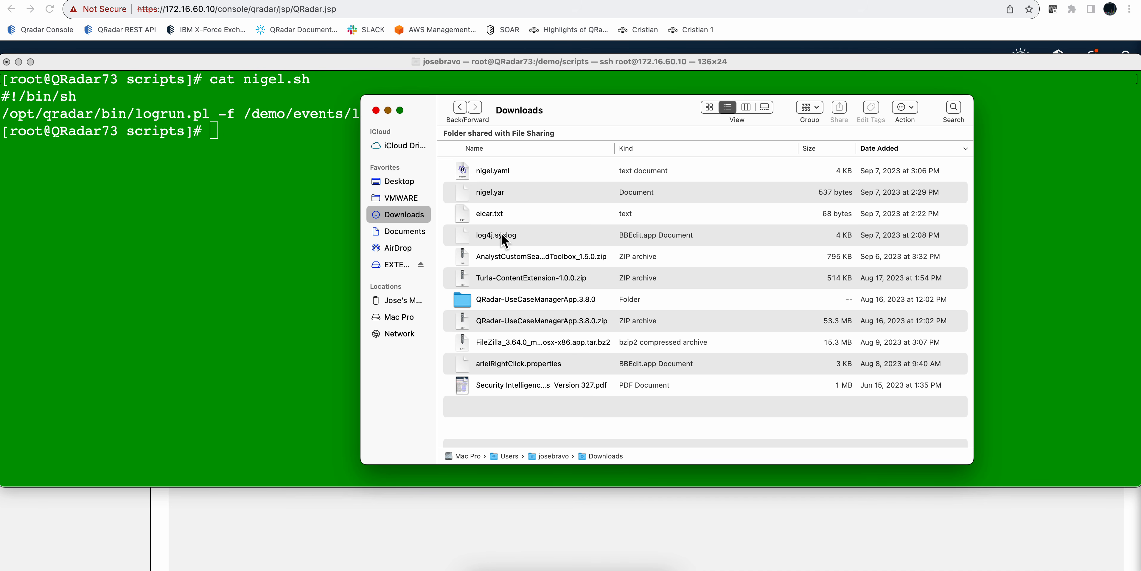
click(501, 238)
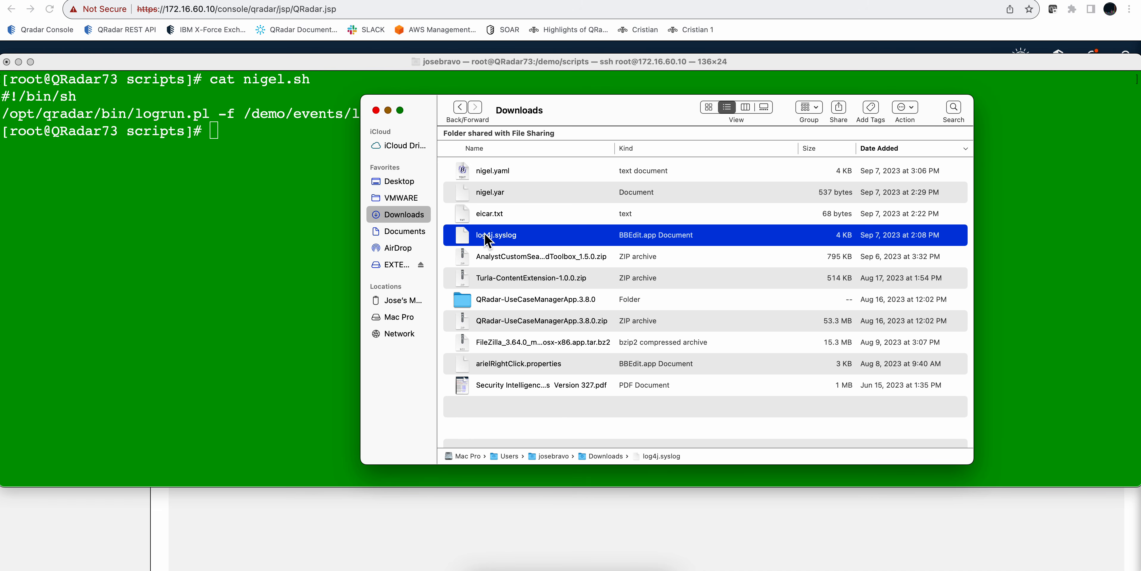
click(376, 109)
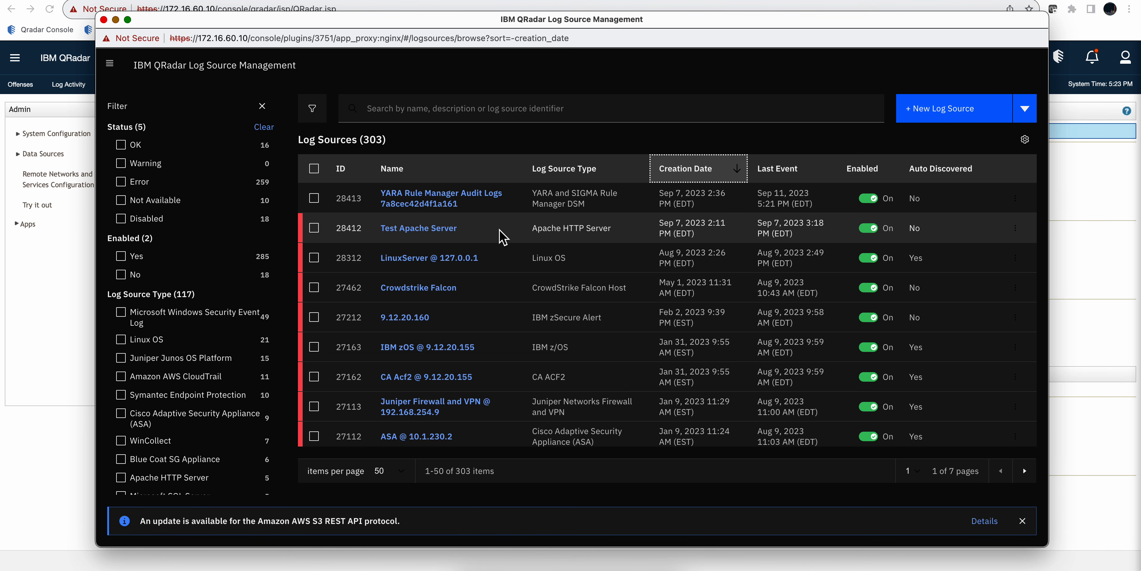
Step: Look up the ID of the Test Apache Server log source in its summary, then close Log Source Management
click(435, 235)
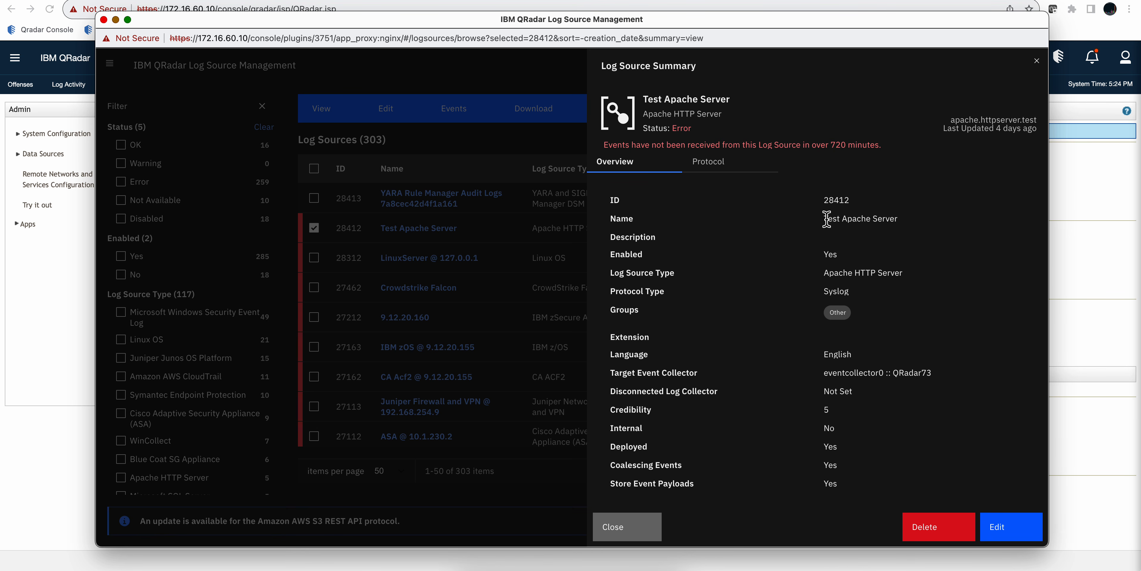
drag(857, 204, 823, 208)
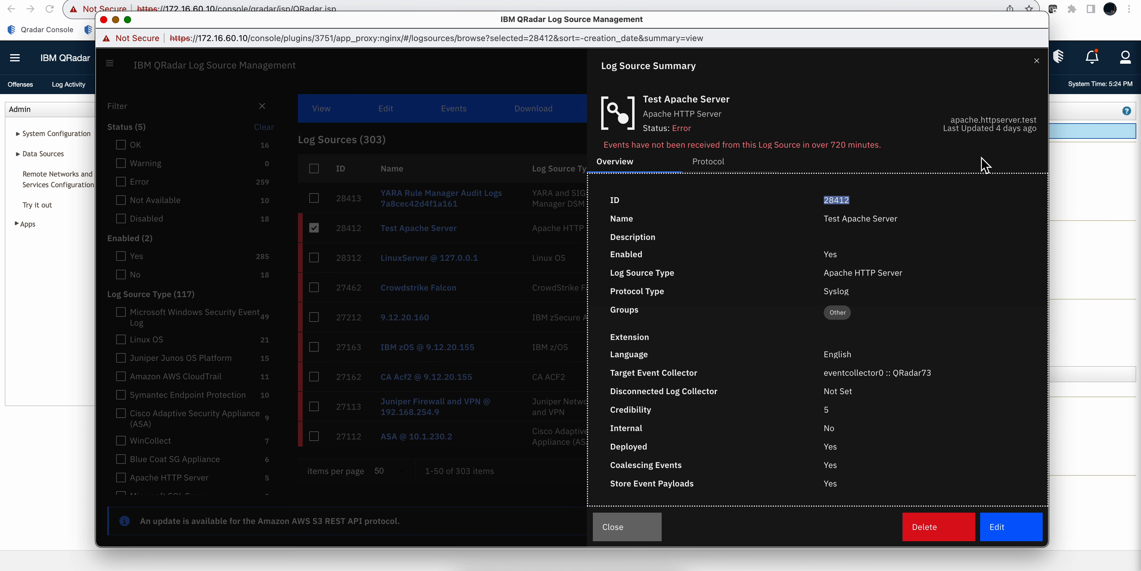
click(1036, 62)
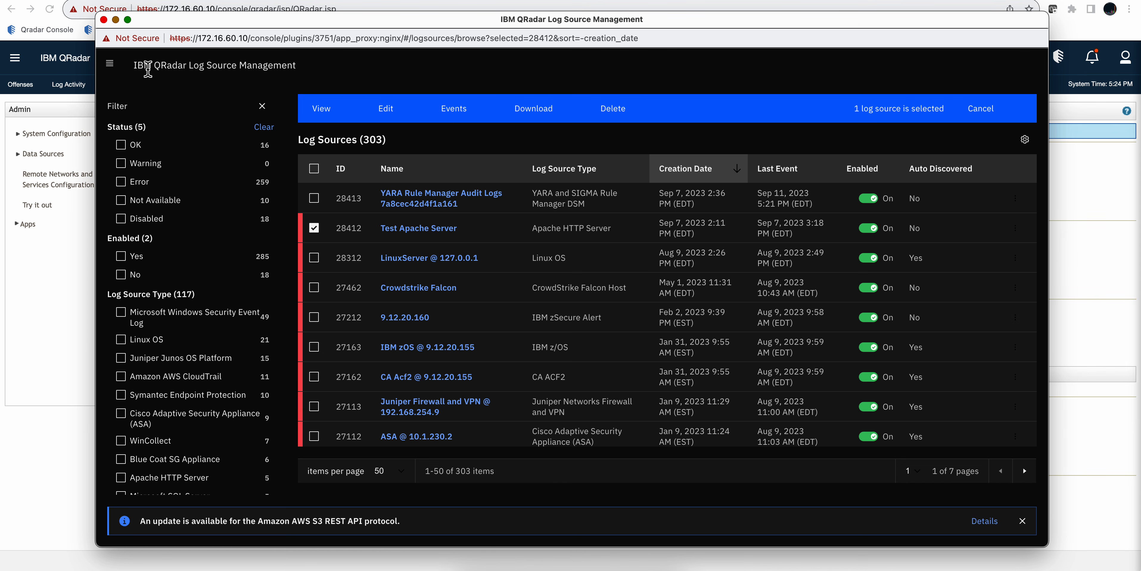
click(103, 19)
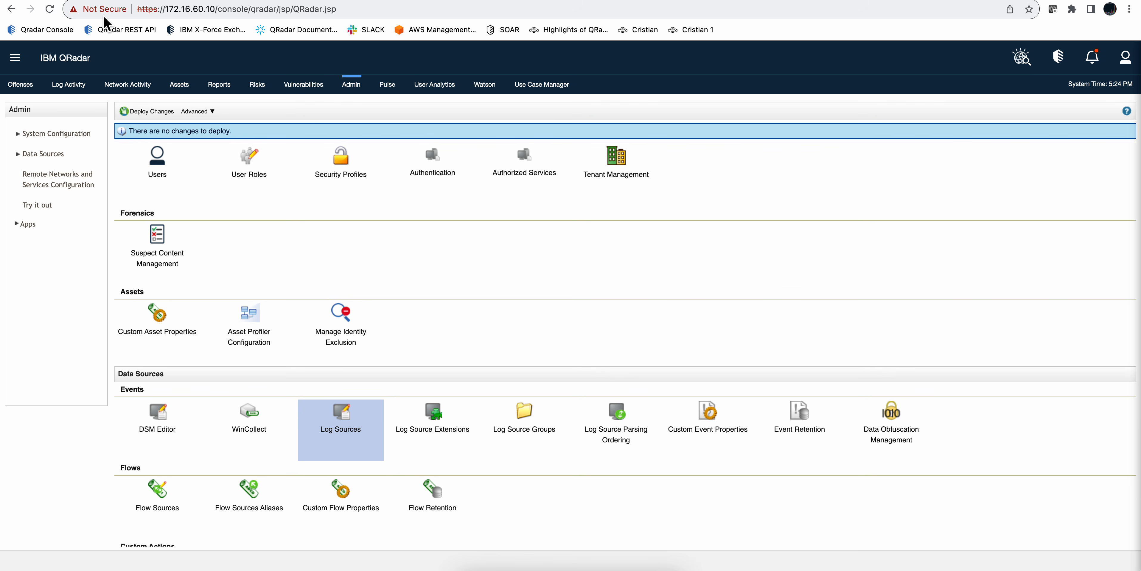
Step: Open Log Activity and begin an advanced search query with "select * FROM events"
click(68, 87)
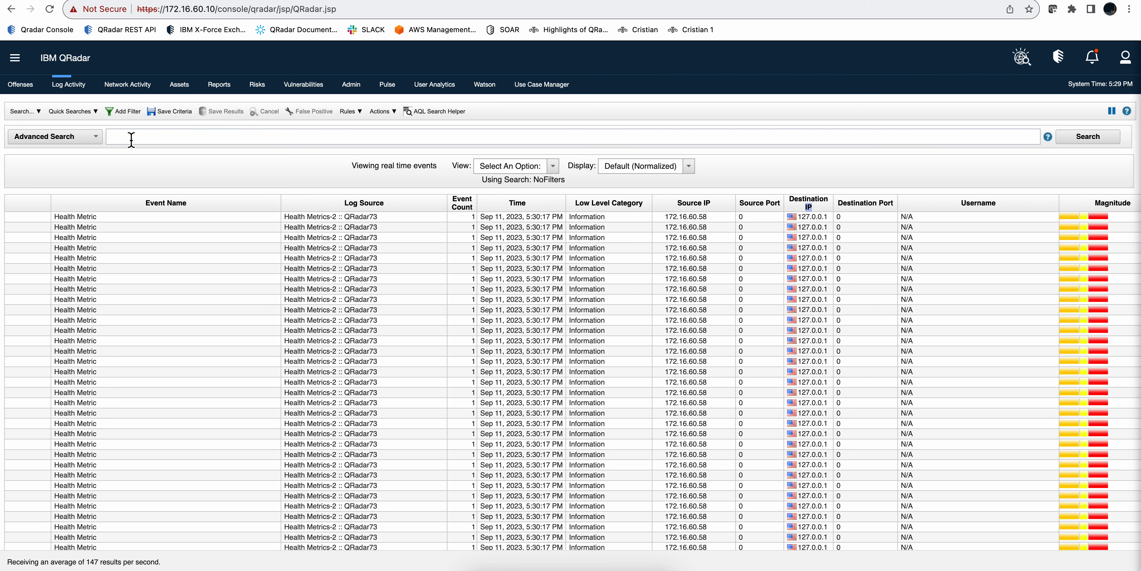
click(130, 137)
text(select)
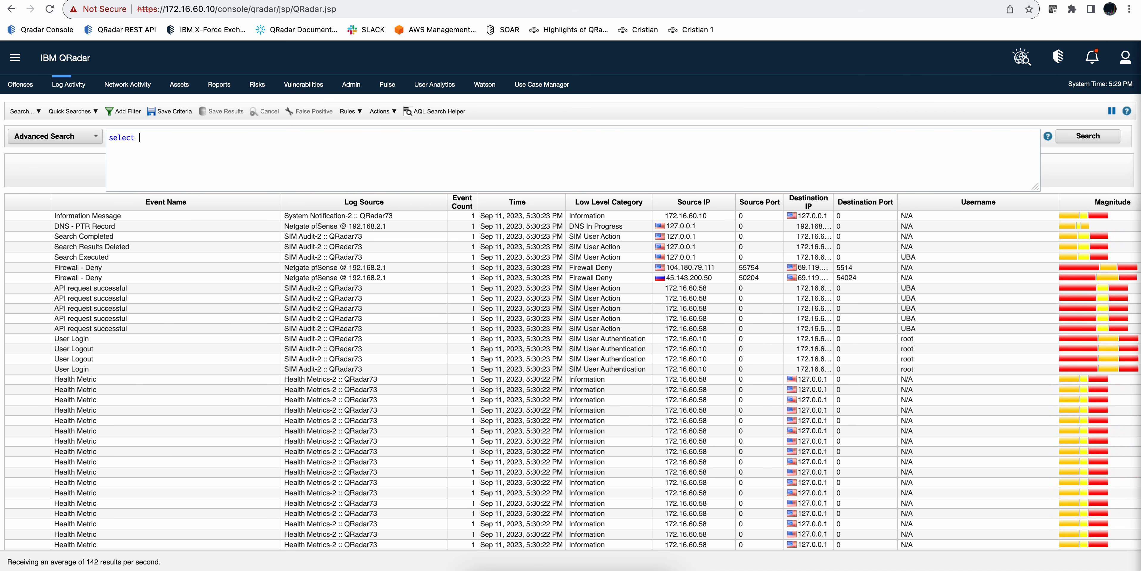
text( * fr)
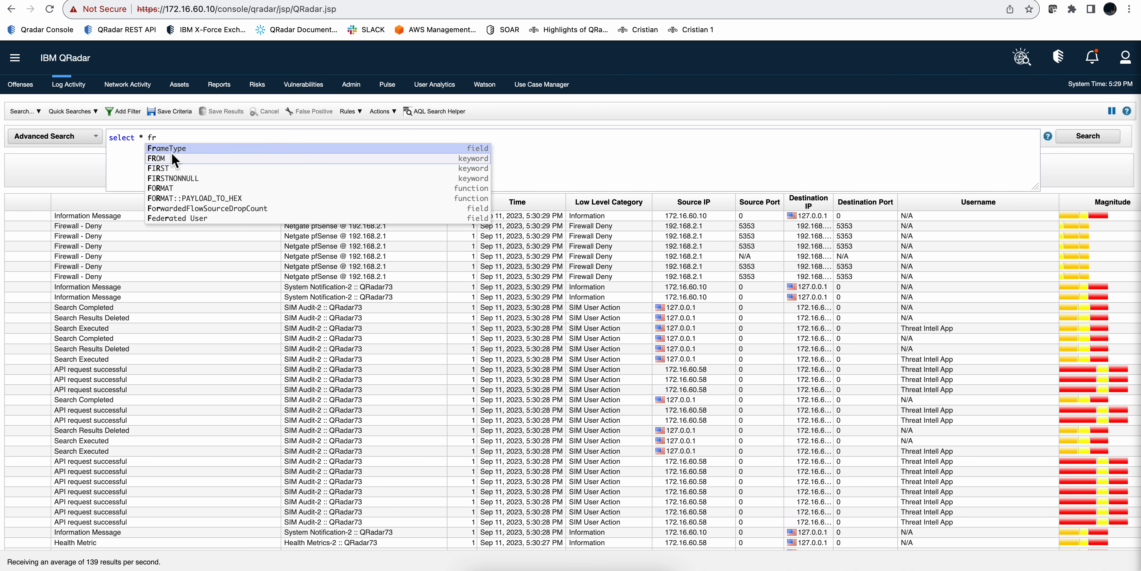
click(166, 156)
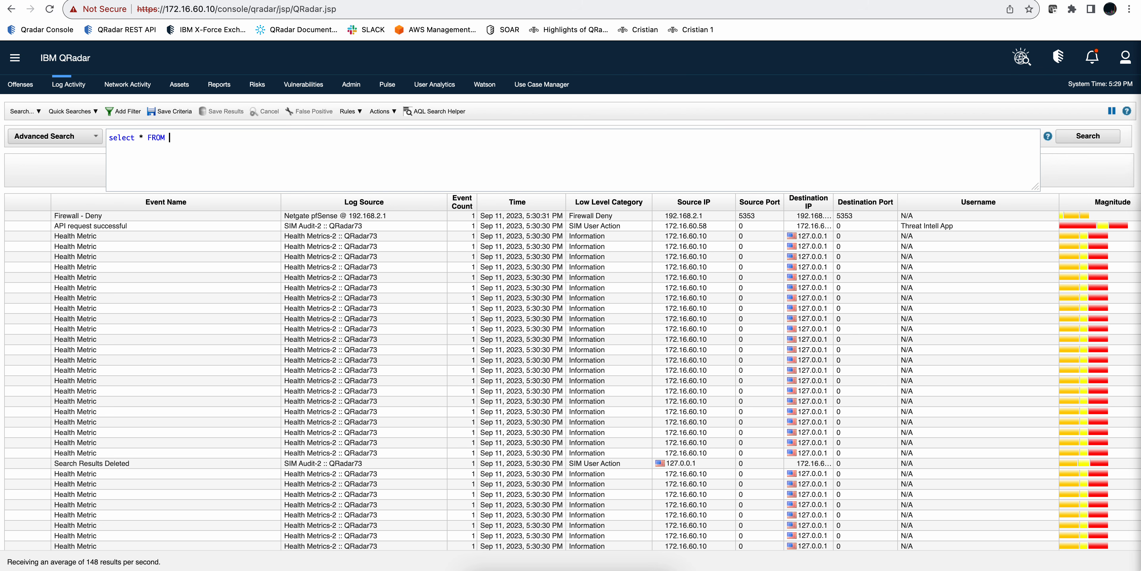
text(events )
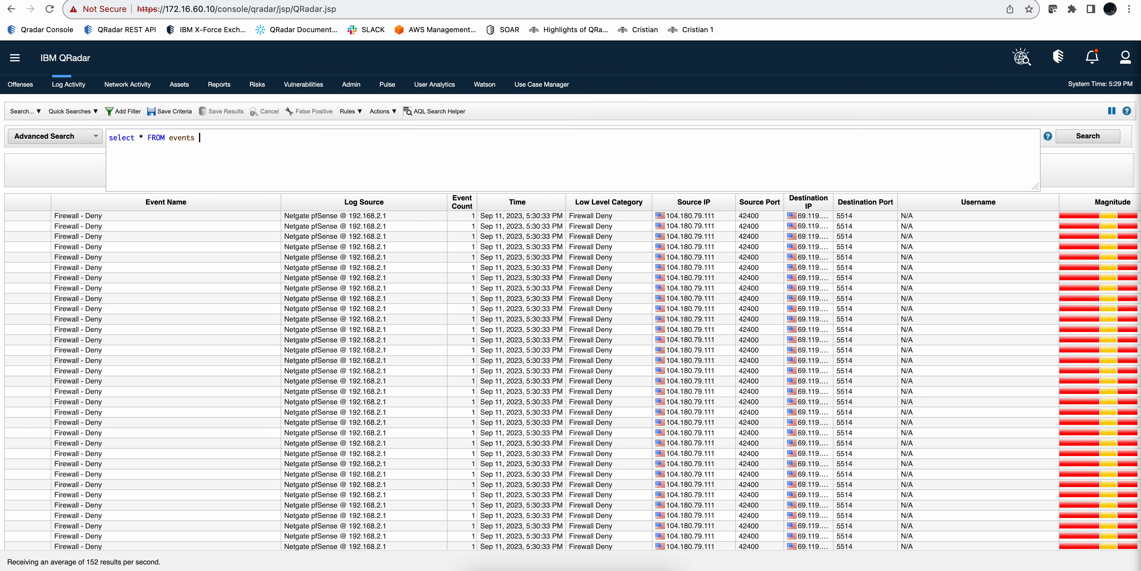
text(where log)
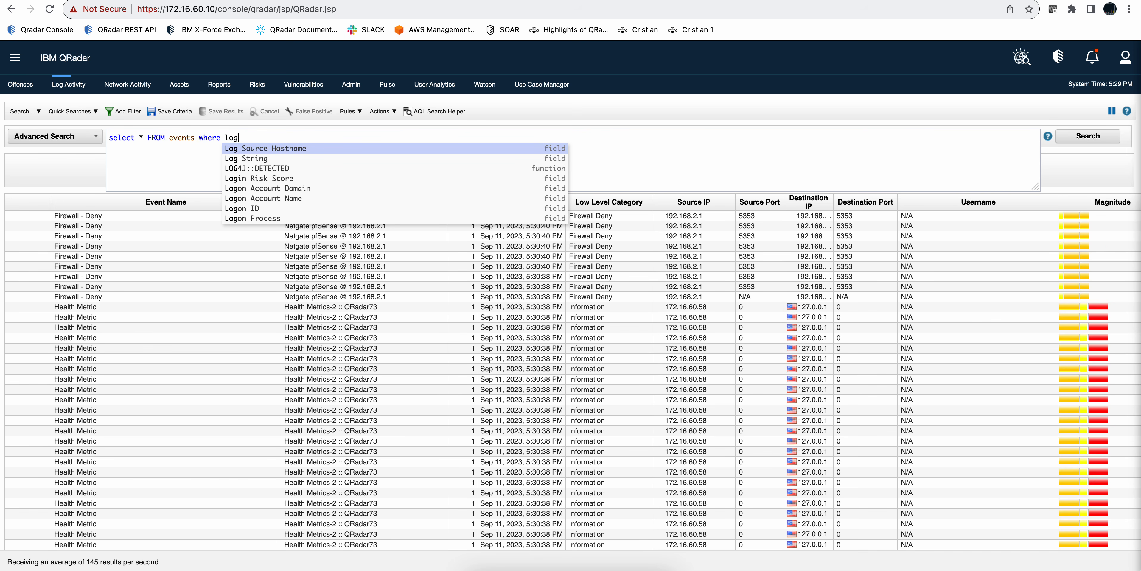
text(sour)
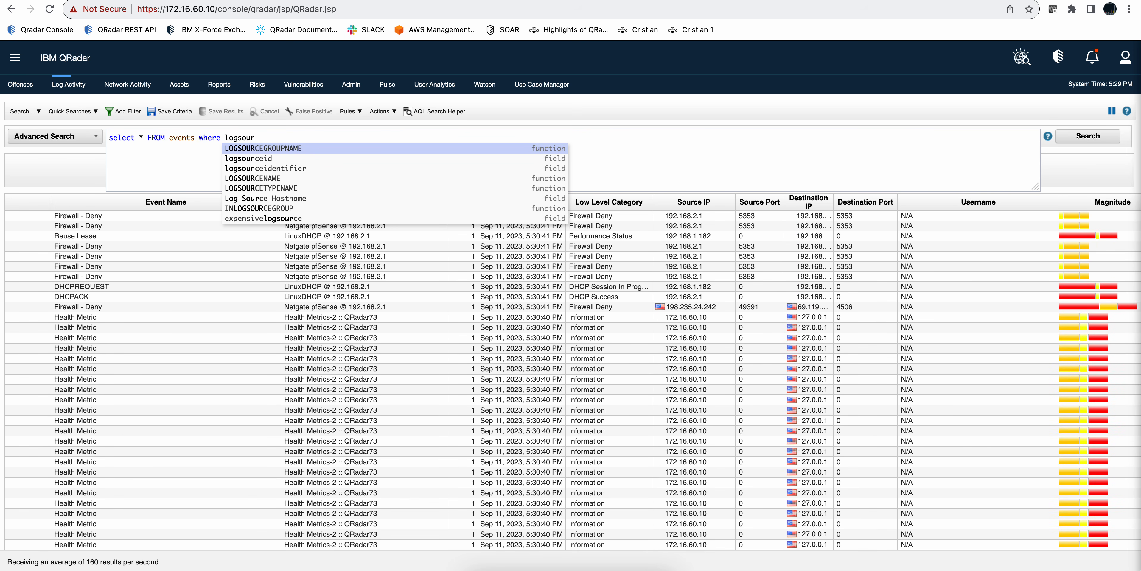
Step: Extend the query with the condition "where logsourceid=28412" to restrict it to the Test Apache Server log source
click(245, 158)
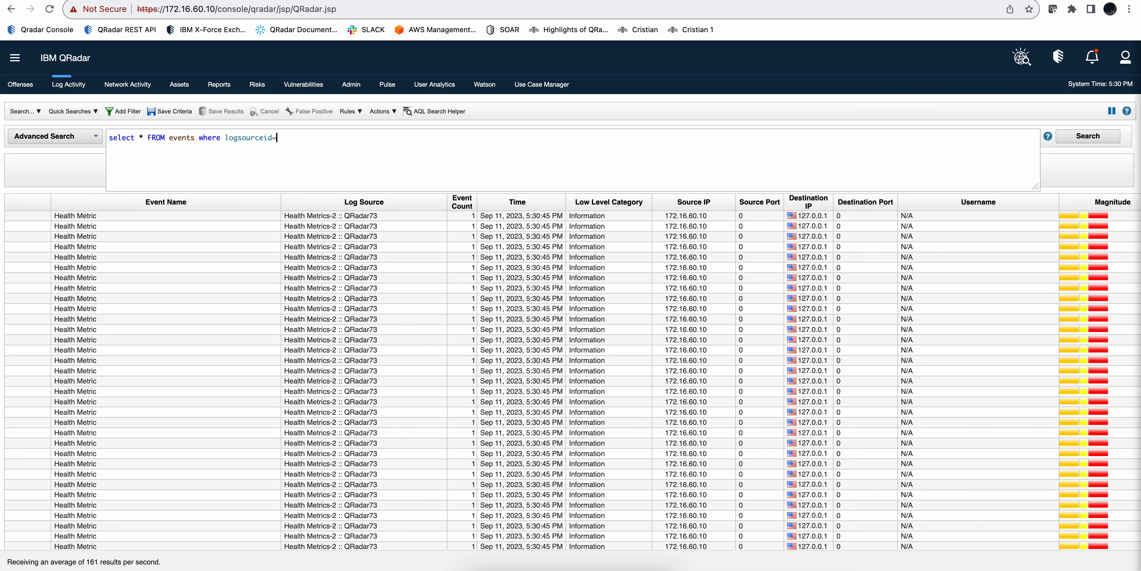
text(=284)
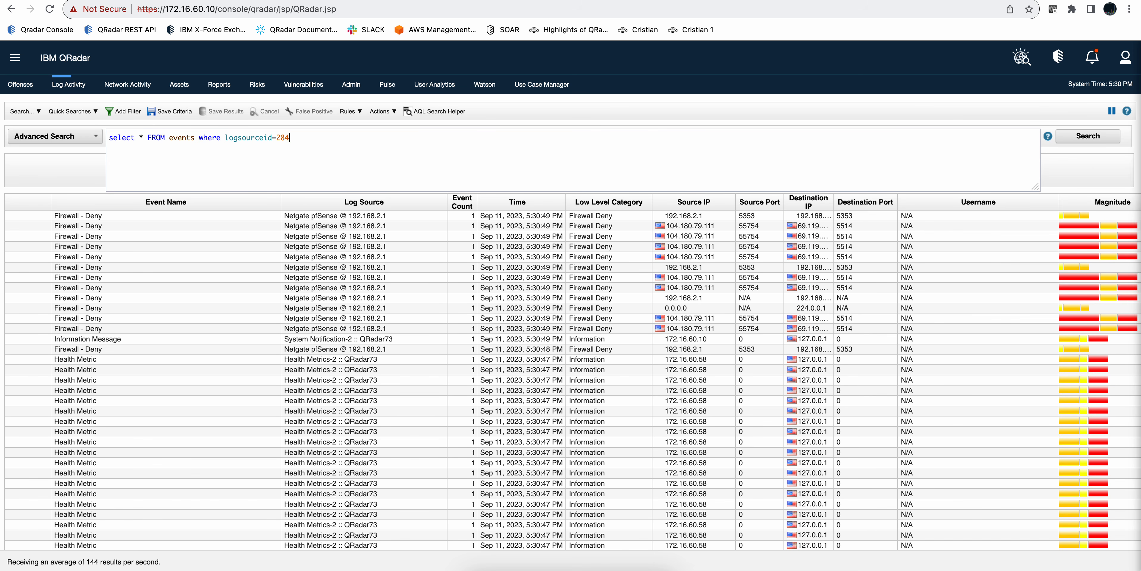
text(12 las)
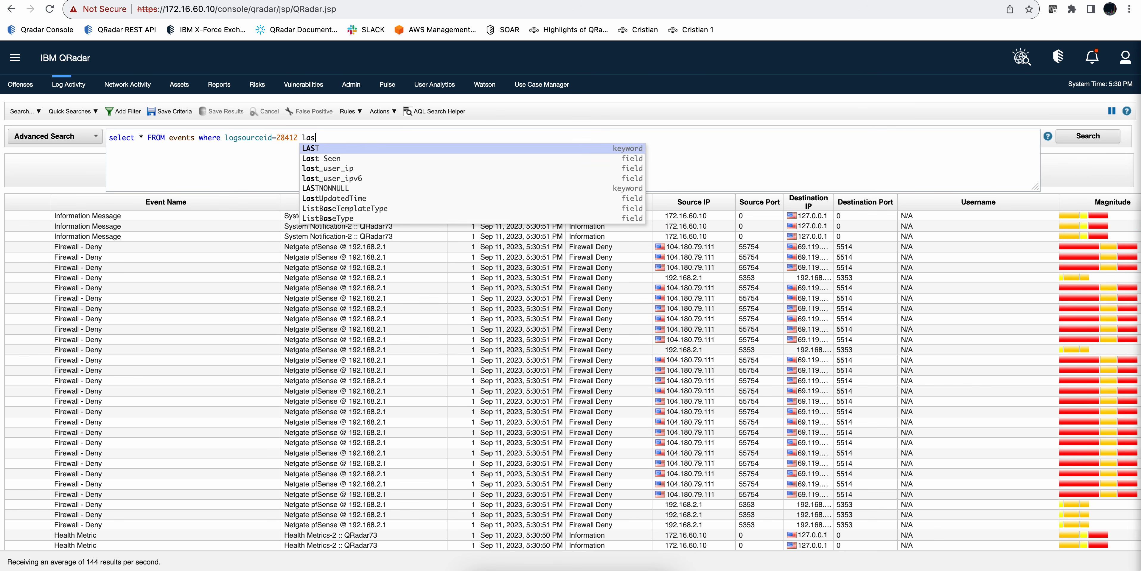
text(t 1 h)
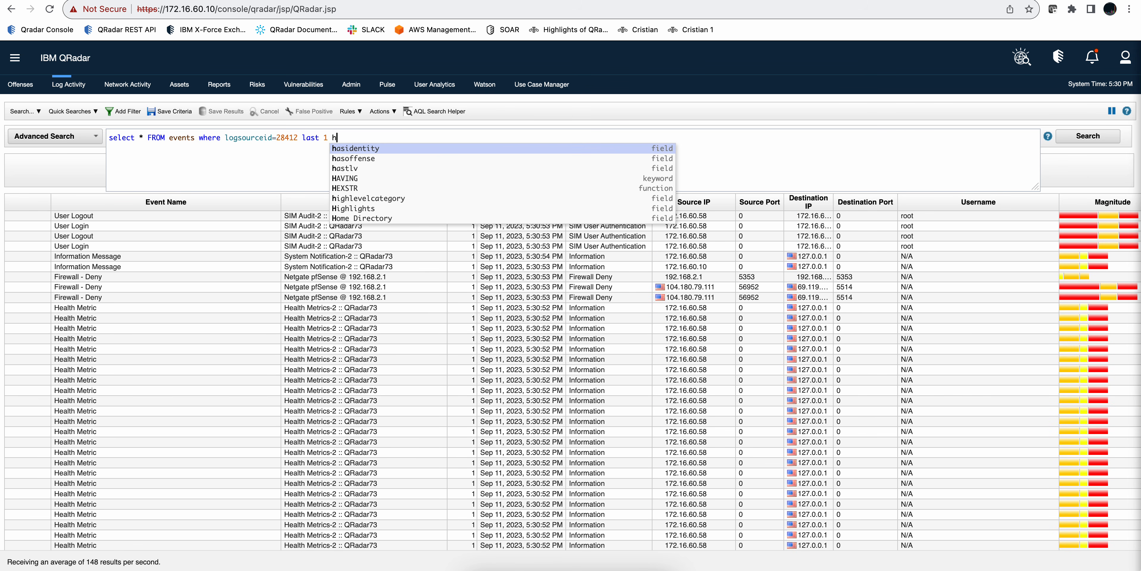
text(u)
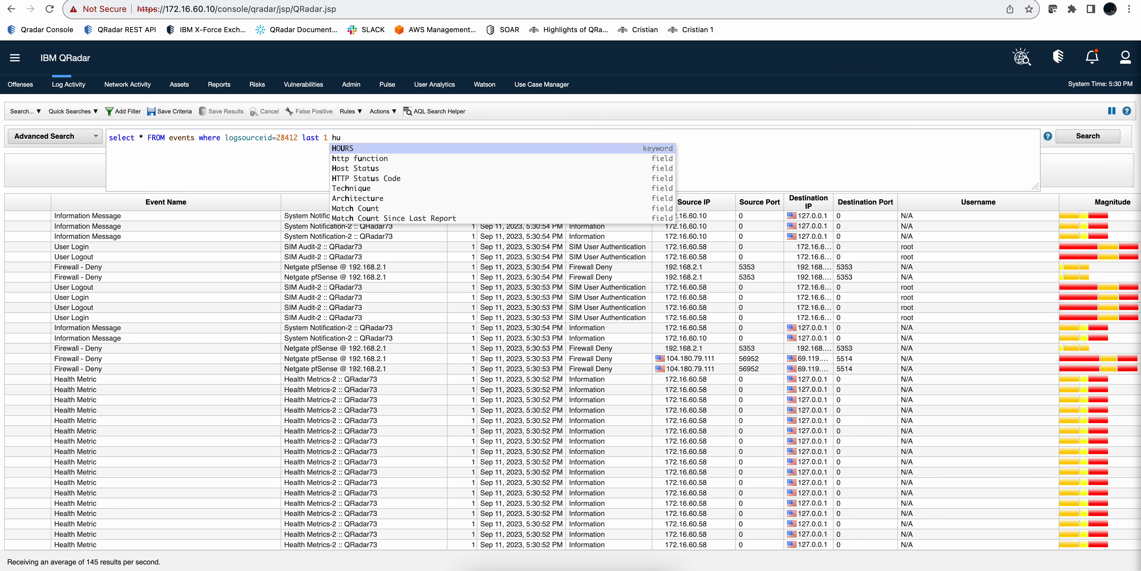
Step: Limit the query to "last 1 HOURS" and run the advanced search
key(BackSpace)
text(ou)
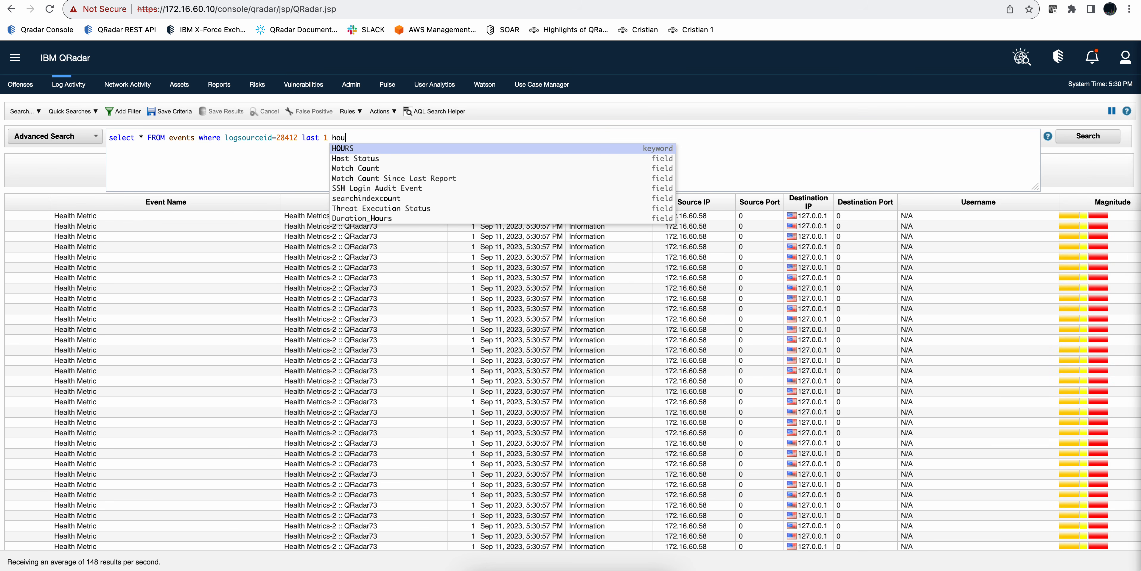
click(342, 149)
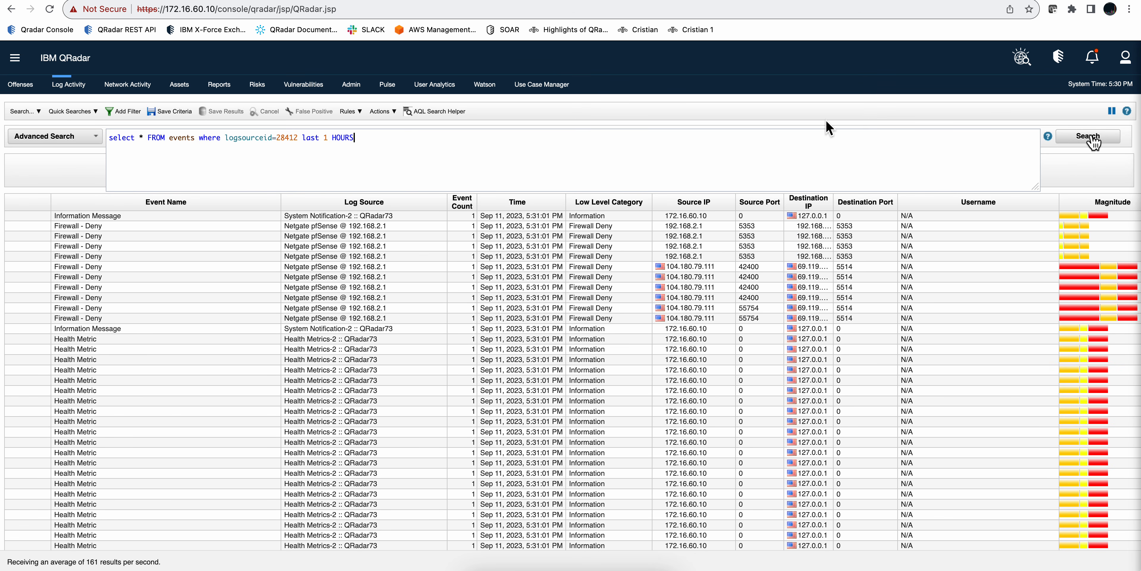
click(1091, 139)
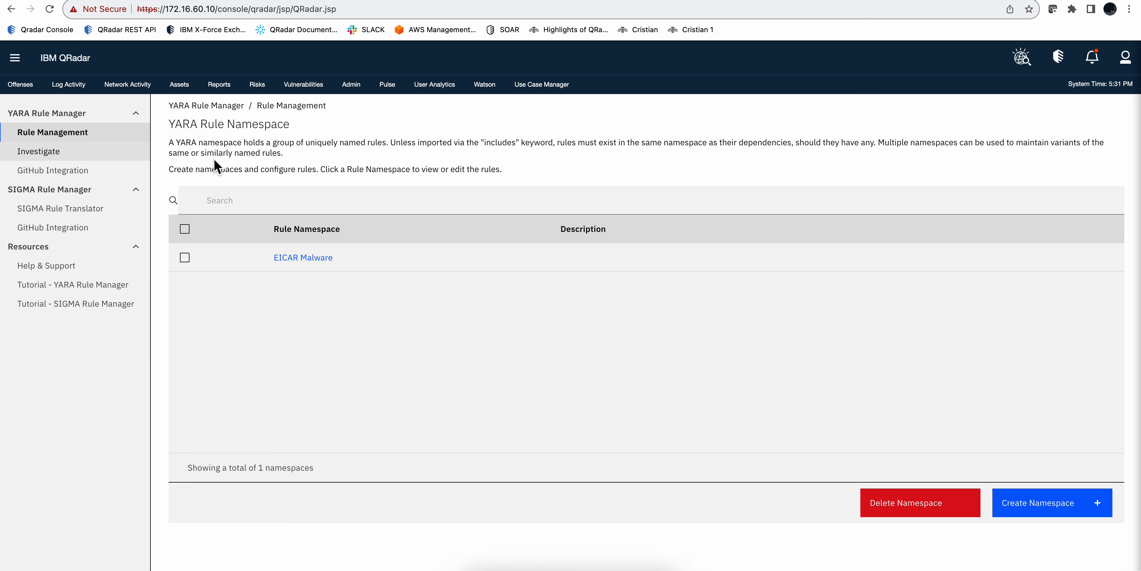
Step: Start creating a new YARA namespace and name it log4j
click(1083, 496)
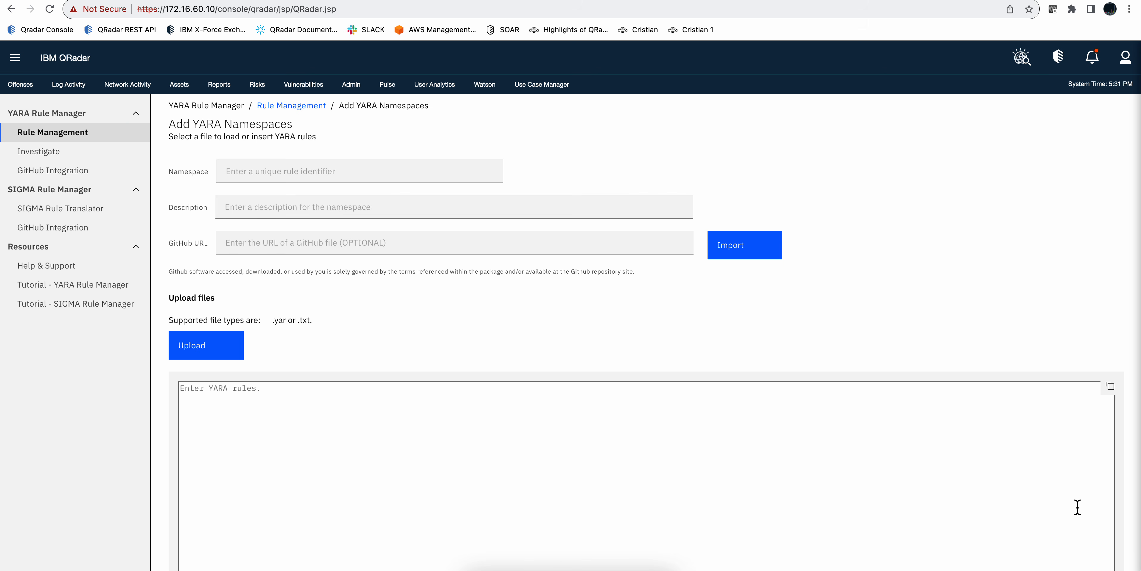
click(250, 176)
text(lo)
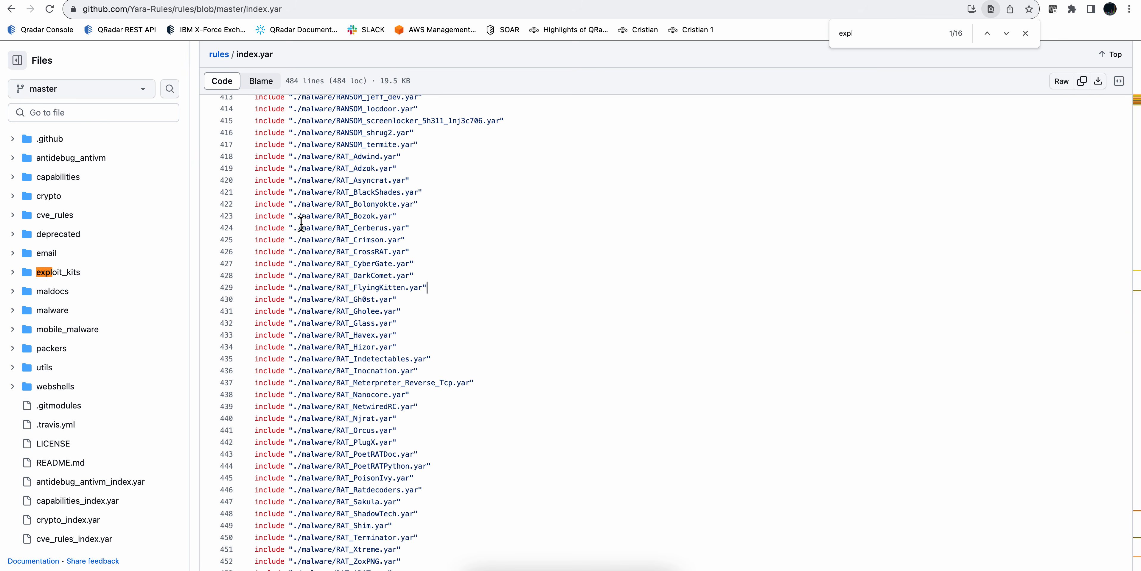
Step: Look through the malware rule includes listed in index.yar of the Yara-Rules repository on GitHub
scroll(375, 183, up, 5)
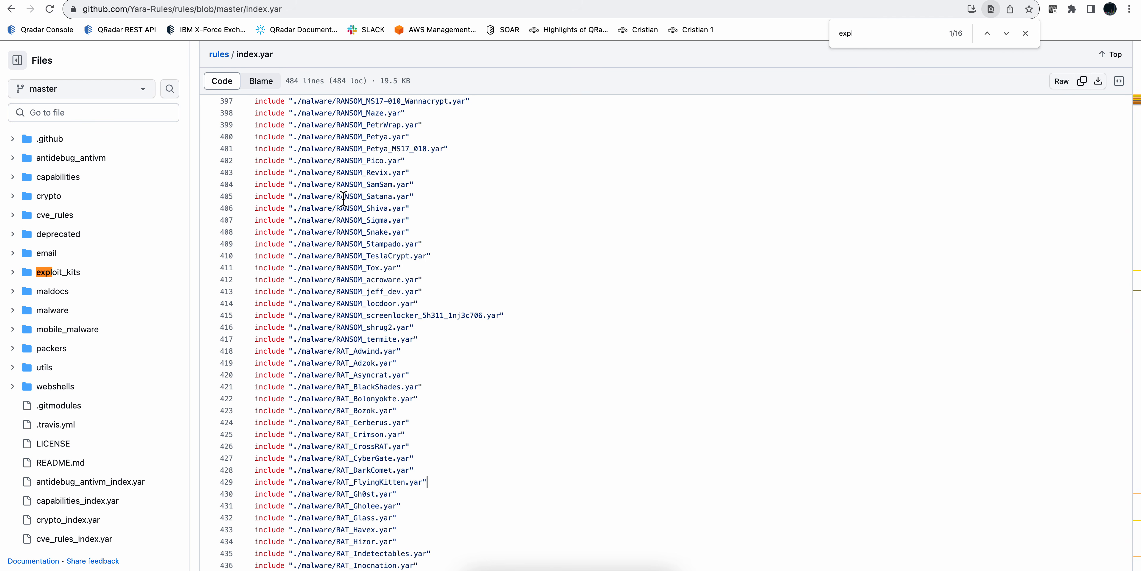
scroll(343, 198, down, 6)
scroll(343, 198, down, 1)
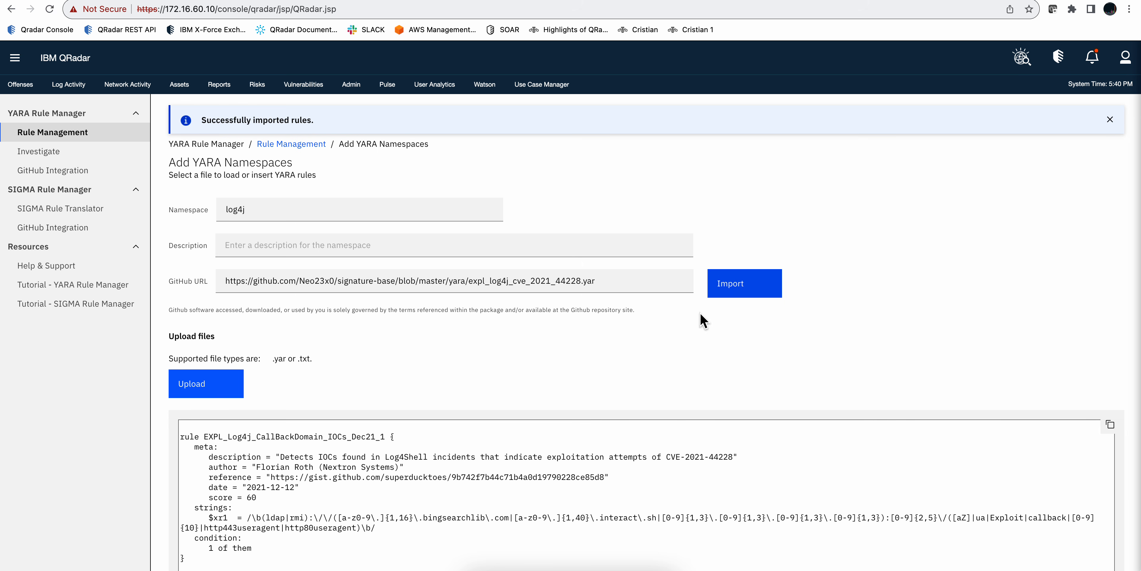
Step: Review the YARA rules imported from expl_log4j_cve_2021_44228.yar and submit the log4j namespace
scroll(576, 440, down, 2)
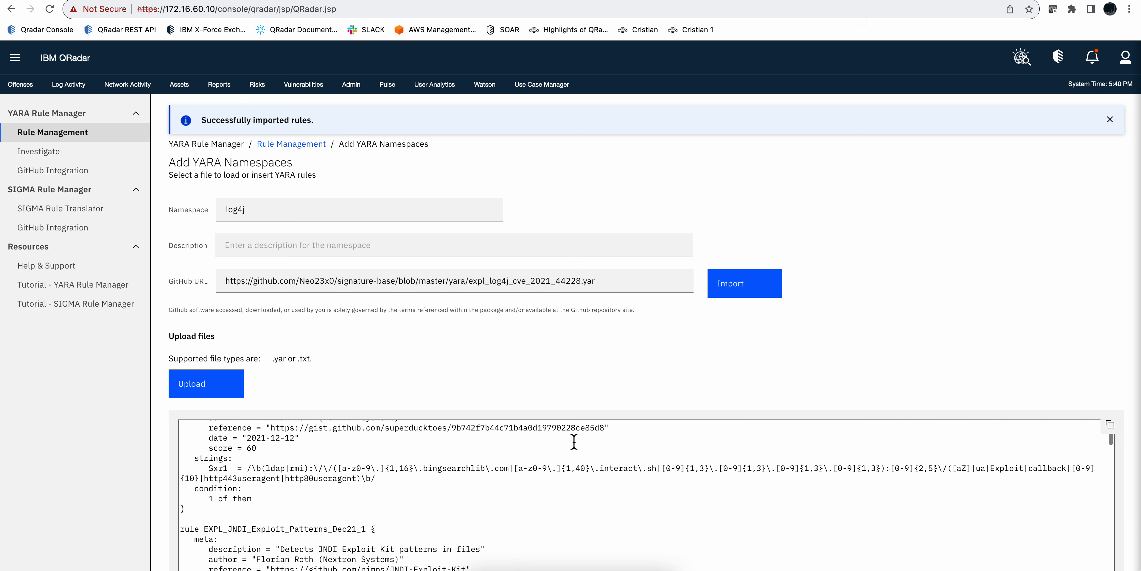
scroll(575, 441, up, 1)
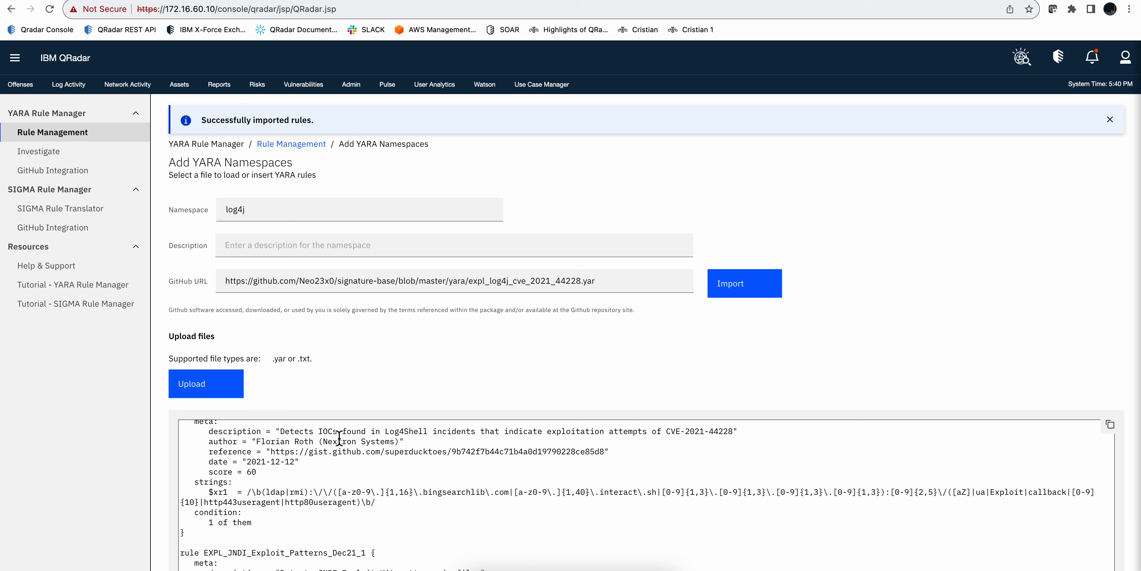
scroll(380, 446, down, 5)
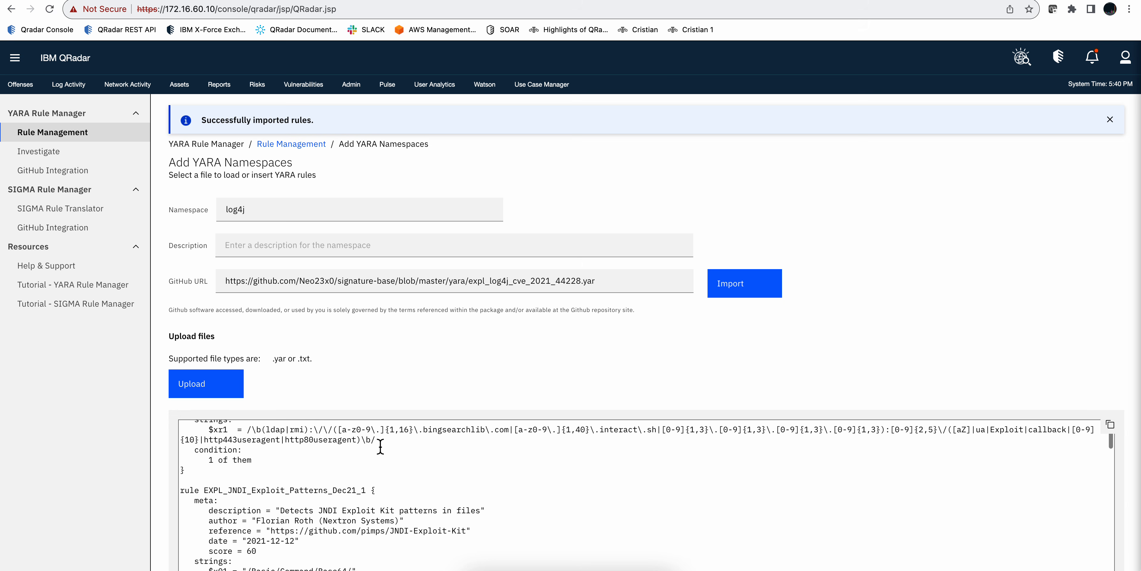
scroll(381, 446, down, 7)
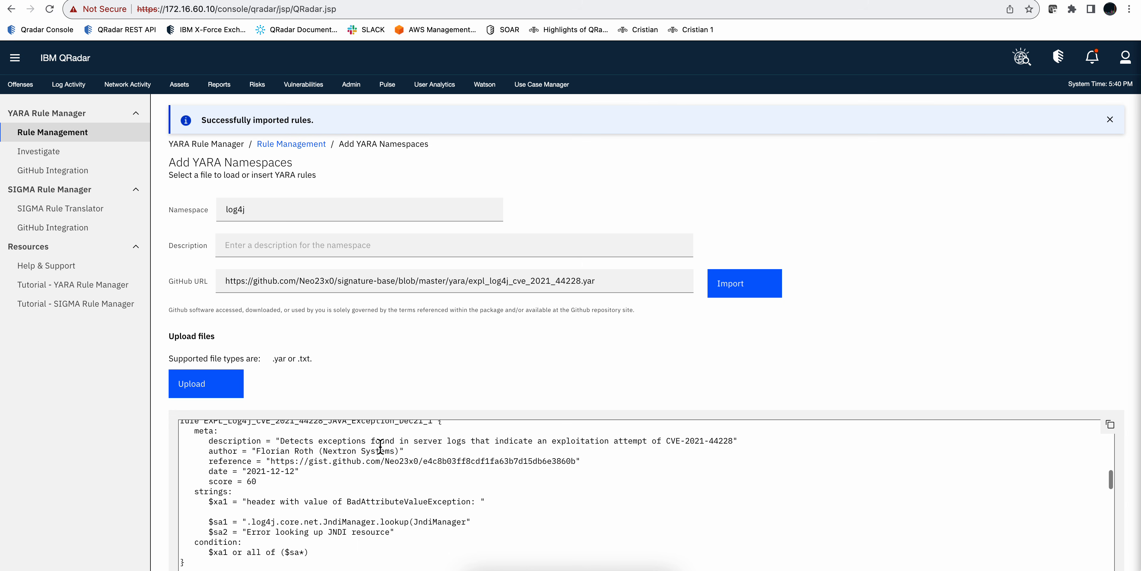
scroll(380, 446, down, 8)
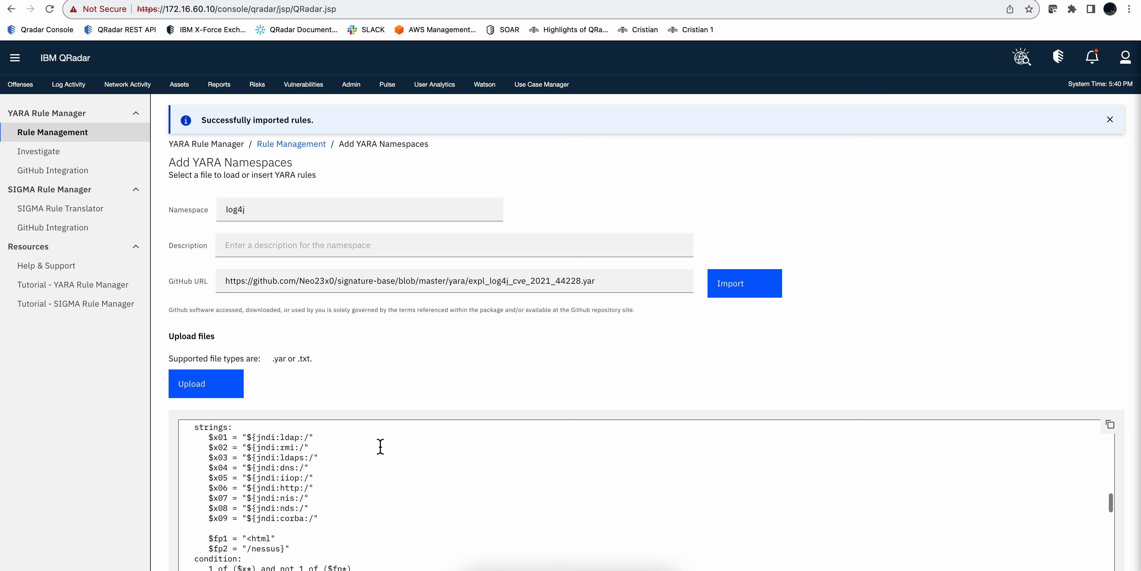
scroll(380, 446, down, 8)
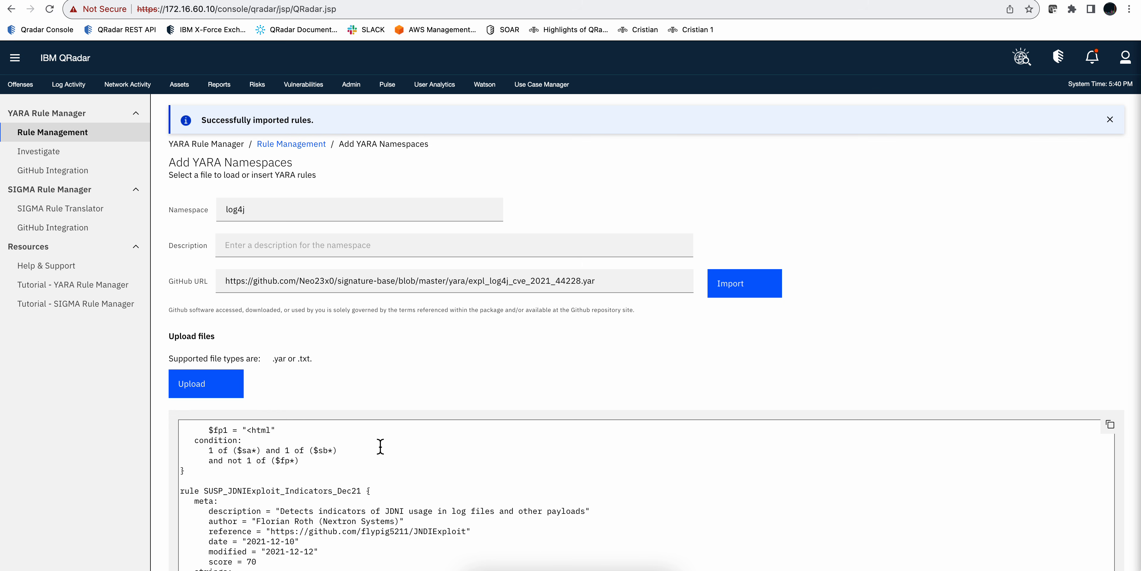
scroll(380, 446, up, 20)
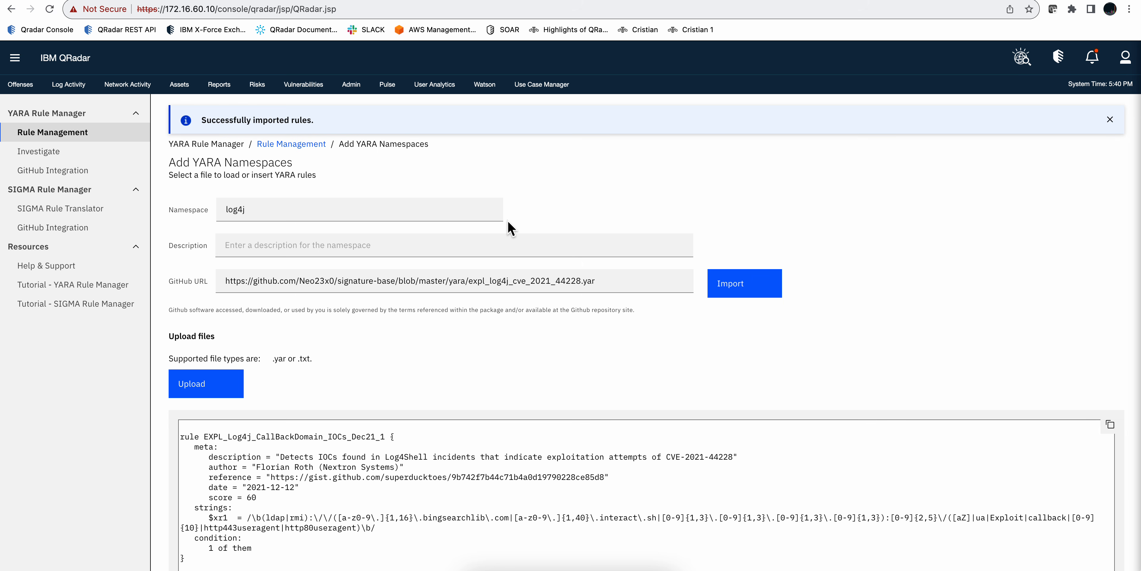
scroll(511, 228, down, 3)
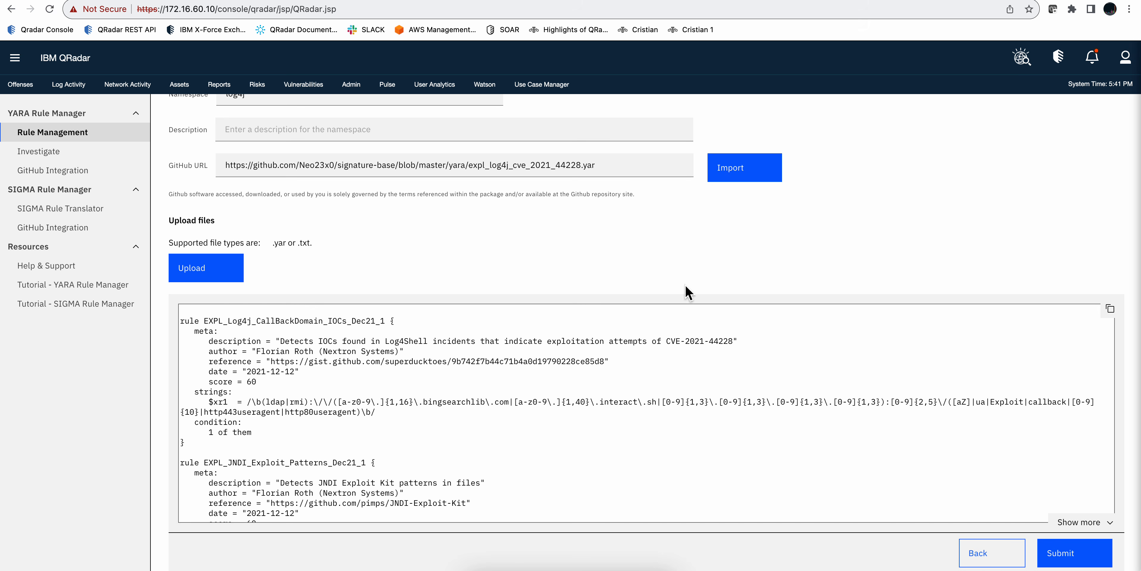
click(1068, 557)
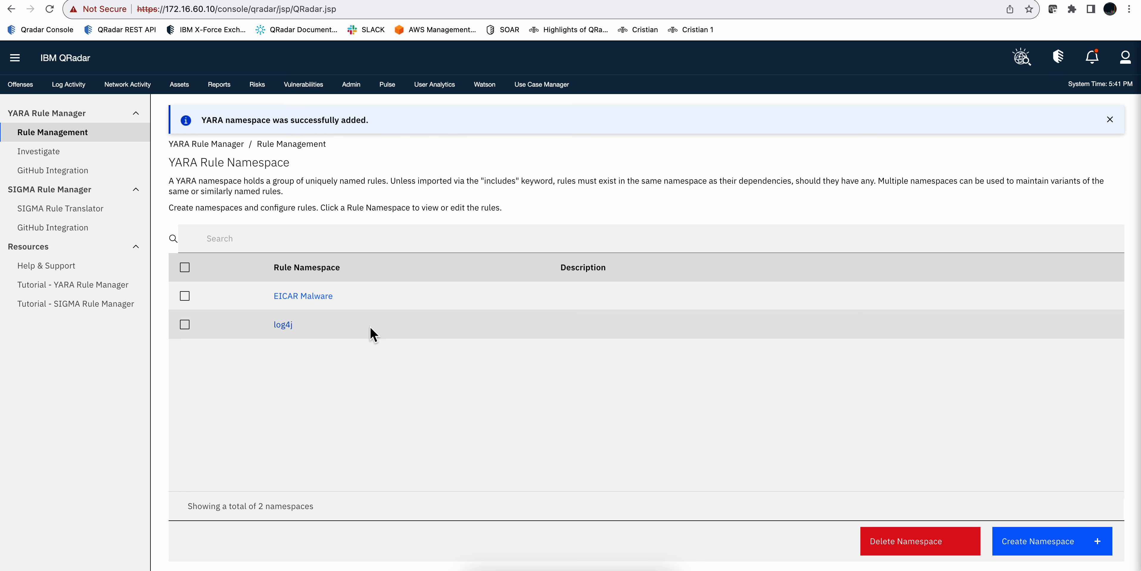
Step: Switch the data source of the YARA investigation from the uploaded file to Advanced Search (AQL)
click(35, 156)
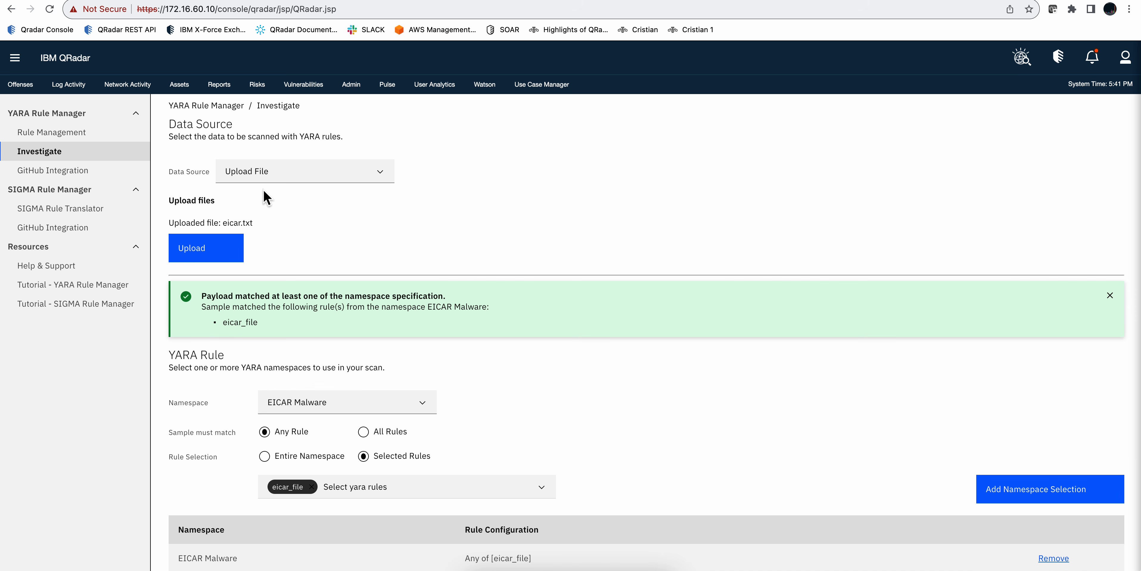
click(274, 173)
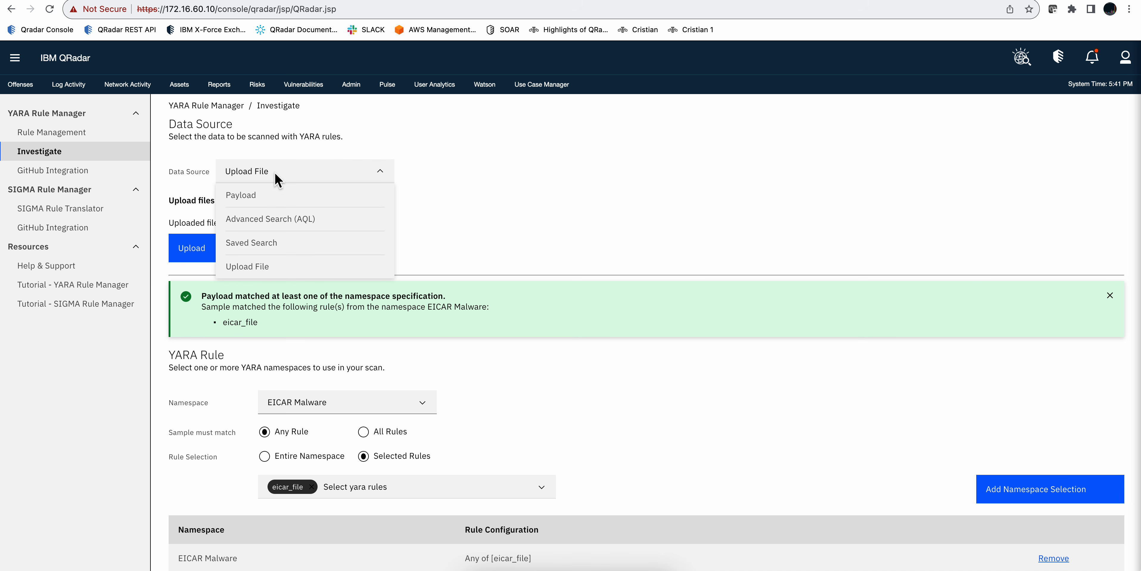
click(265, 221)
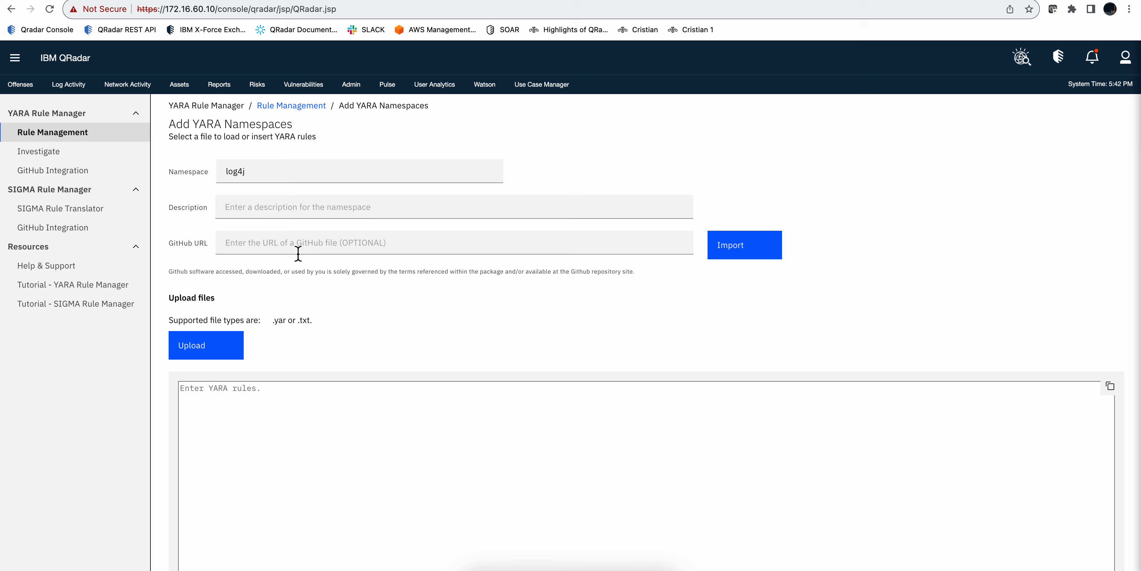
Step: On the Investigate page, choose Advanced Search (AQL) as data source and enter "select * from events where logsourceid = 28412 last 1 HOURS"
click(57, 154)
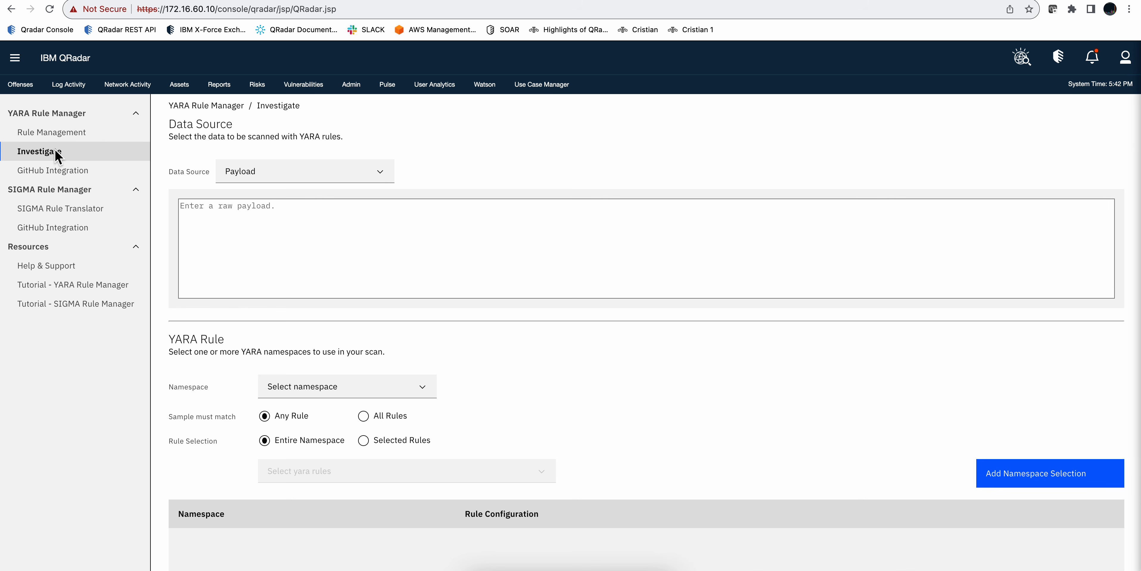
click(255, 175)
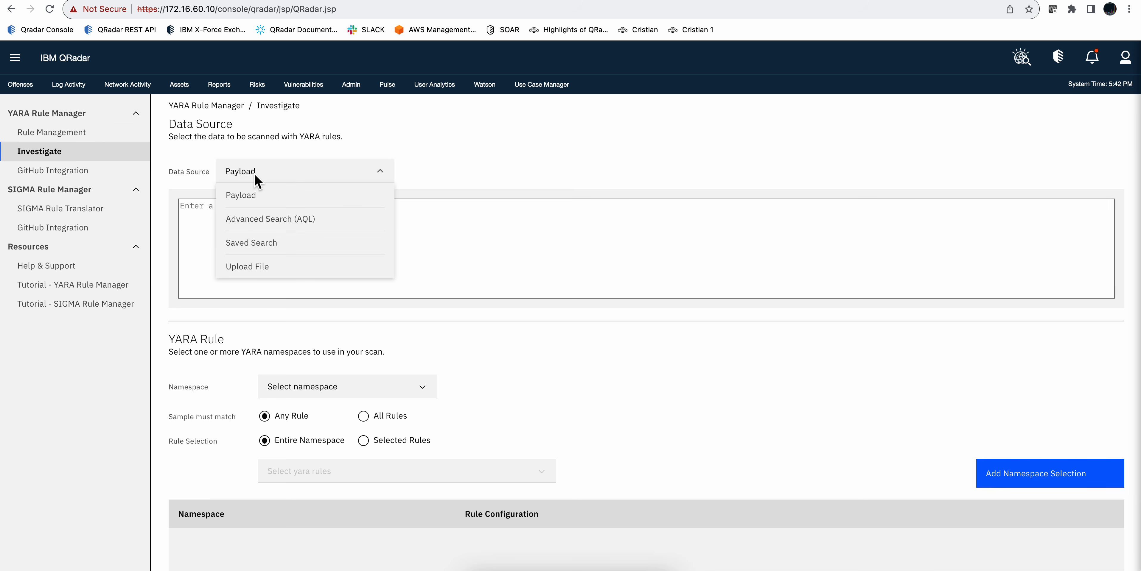
click(260, 219)
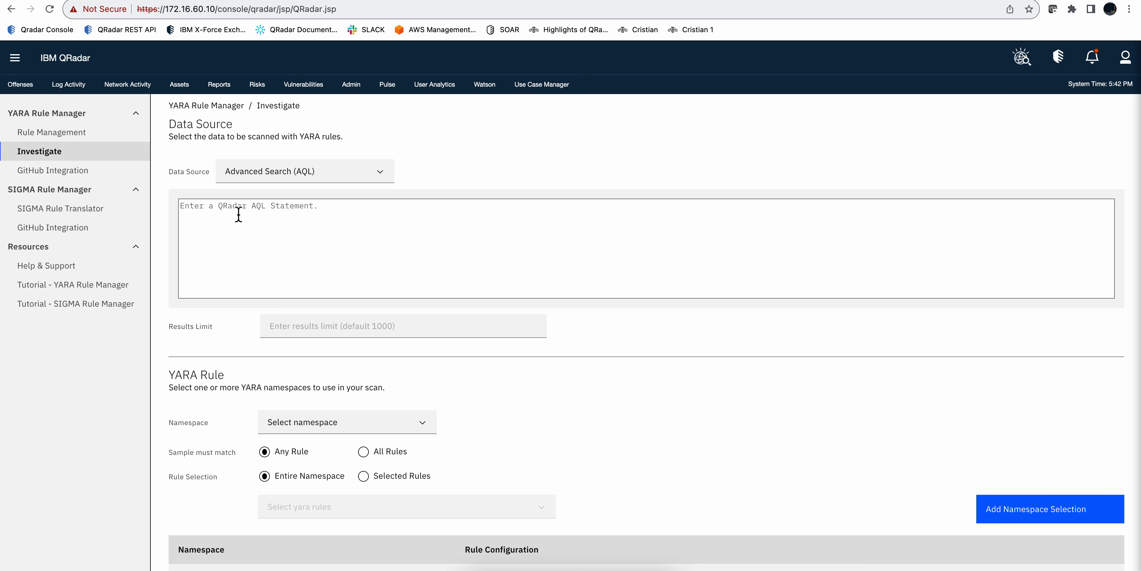
click(232, 209)
text(select * from events where logsourceid = 28412 last 1 HOURS)
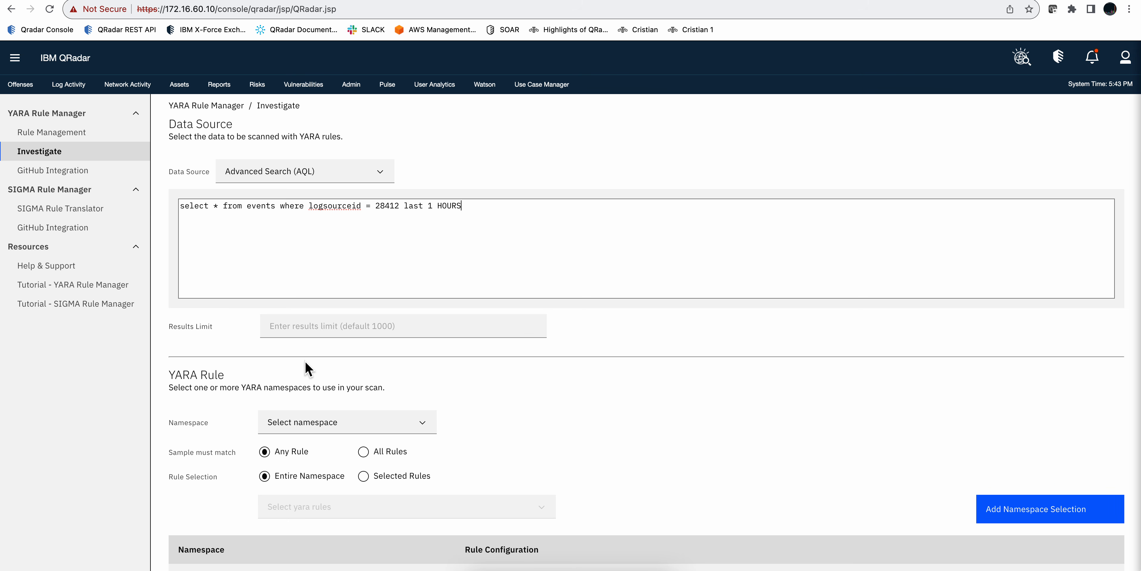
Step: Add the entire log4j namespace to the scan's rule selection, with the sample matching any rule
scroll(306, 364, down, 3)
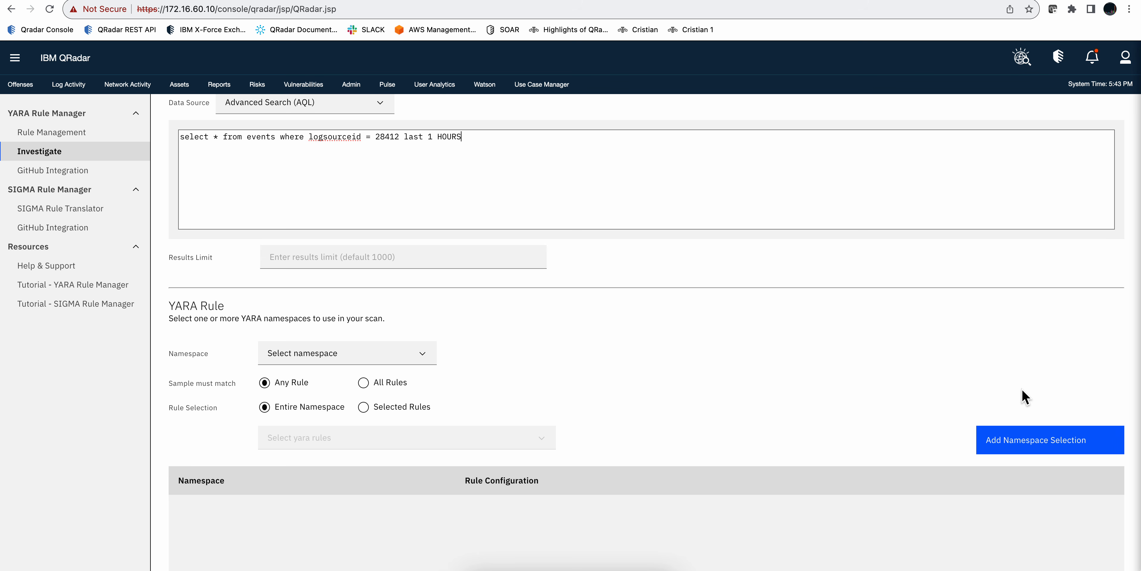
click(375, 357)
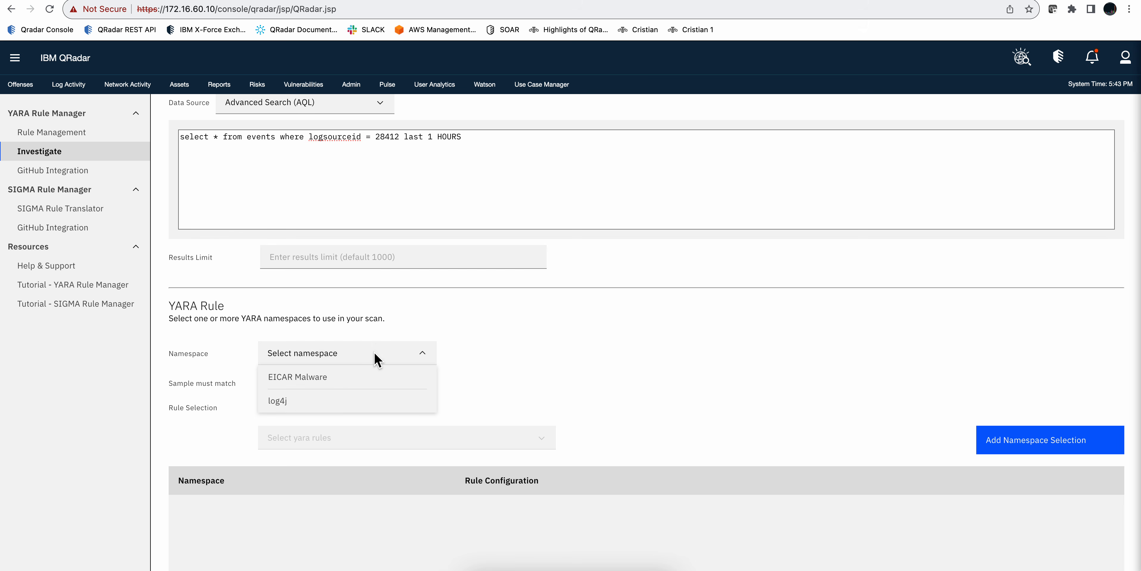
click(283, 404)
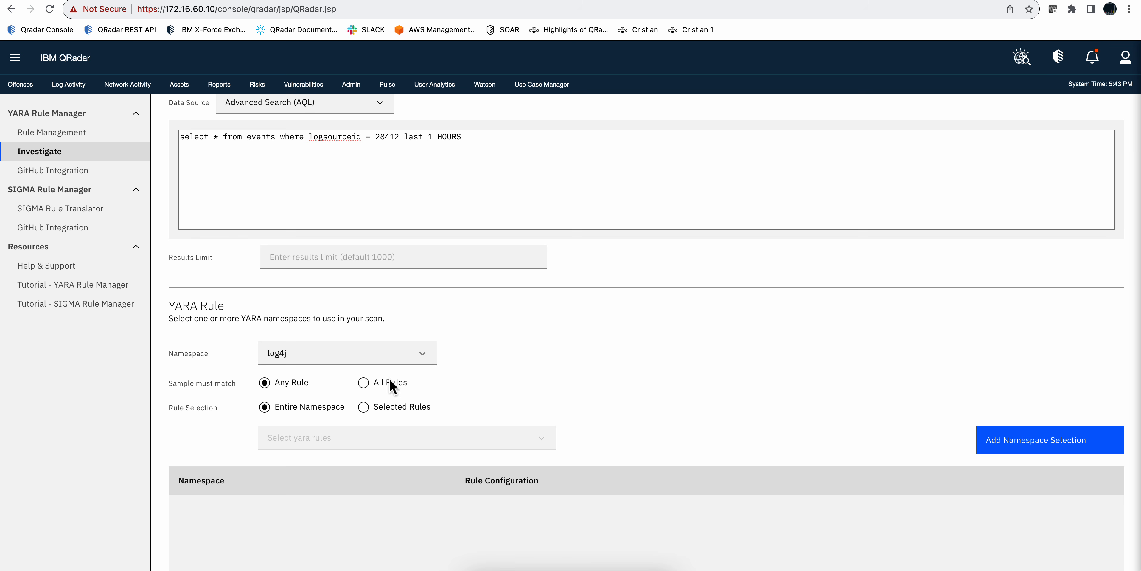
click(1065, 447)
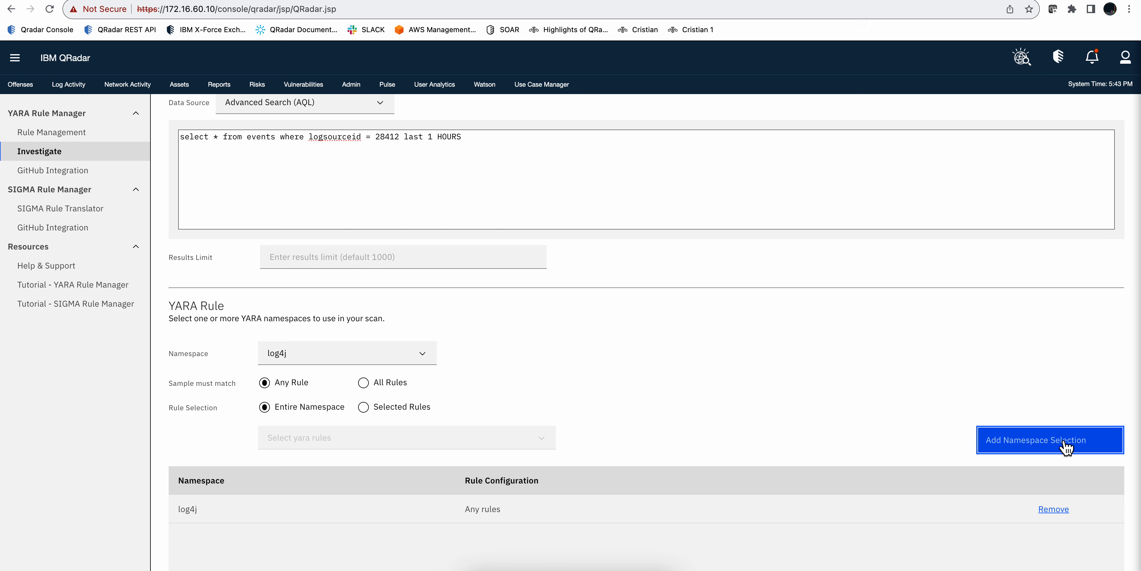
Step: Run the YARA scan on the queried events and review the matched log4j rules and event results
scroll(854, 426, down, 3)
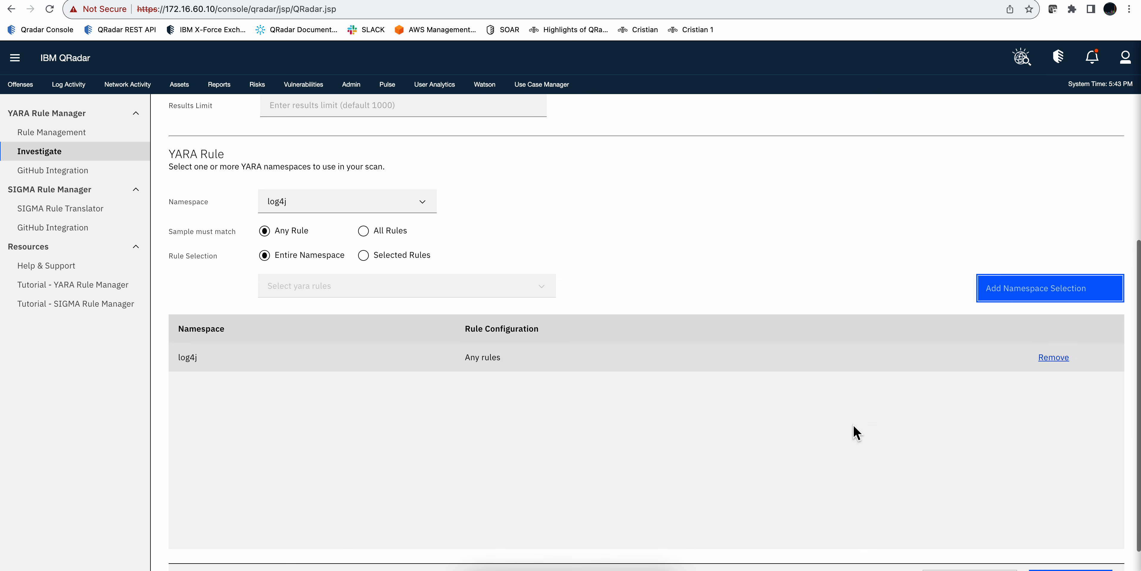
scroll(853, 425, down, 1)
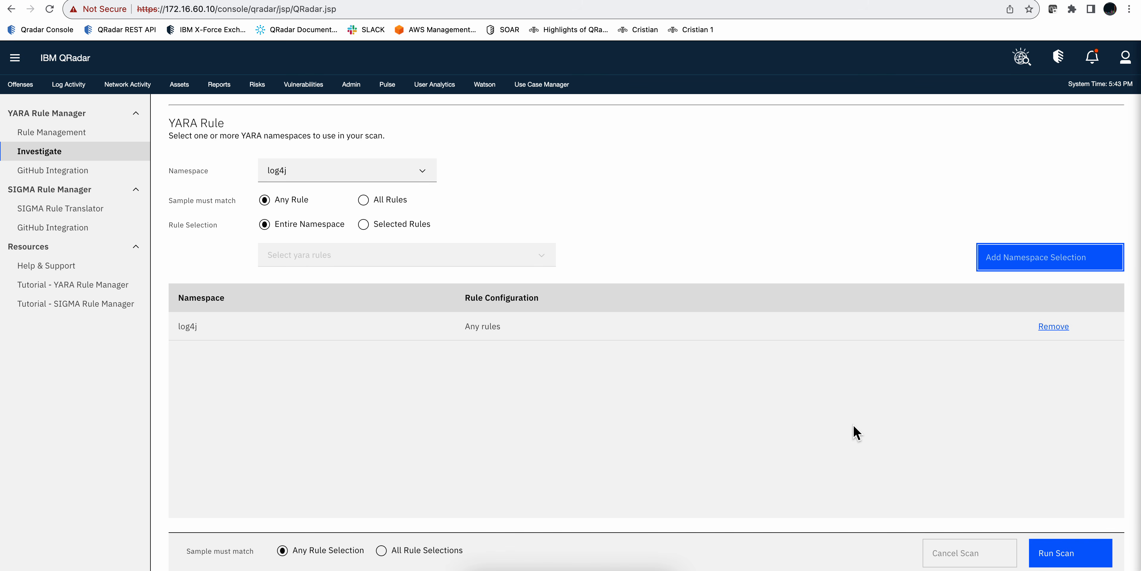
click(1067, 562)
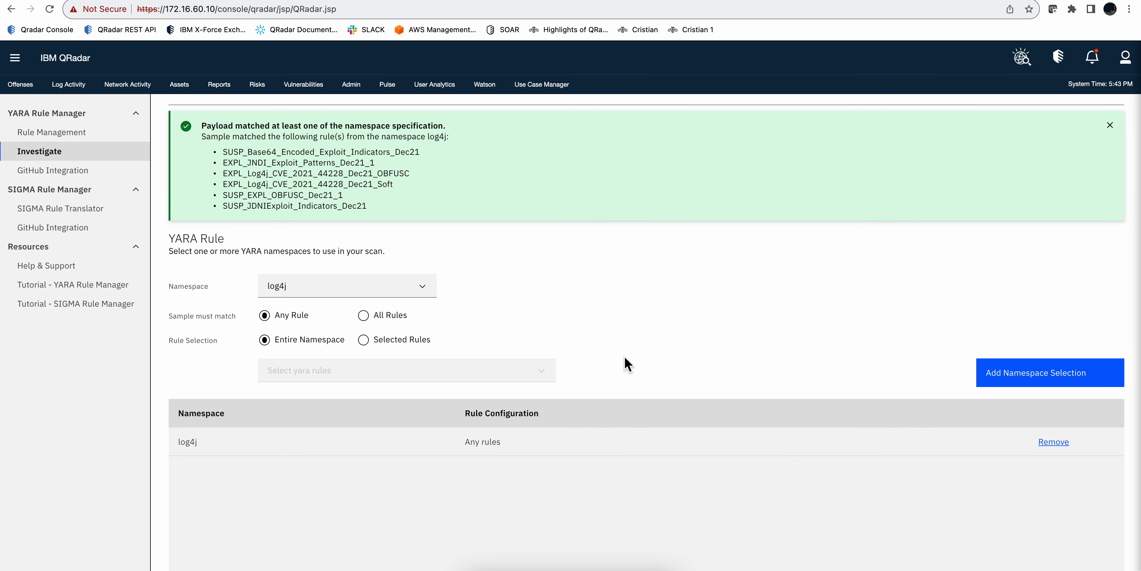
scroll(585, 311, up, 1)
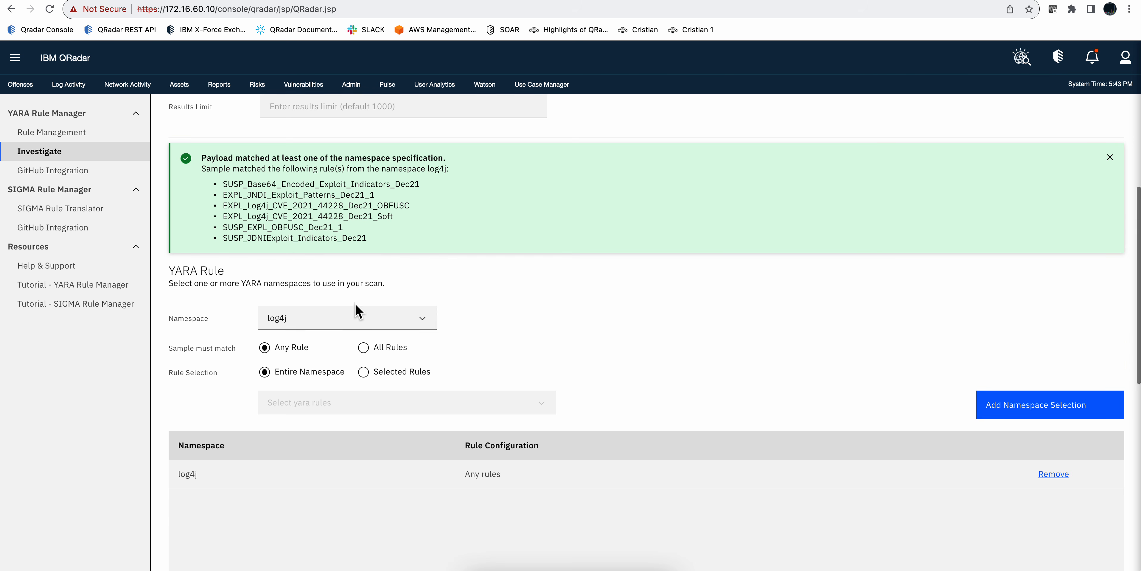
scroll(355, 303, down, 5)
scroll(355, 304, down, 9)
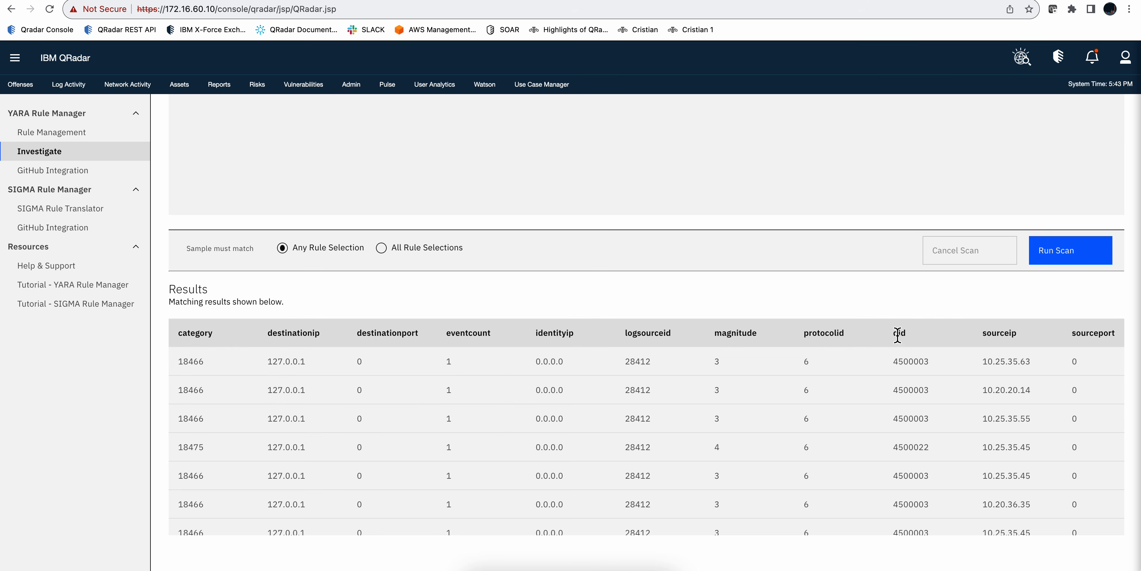
Step: Change the AQL query to select utf8(payload) instead of all fields and run the scan again
scroll(425, 418, up, 15)
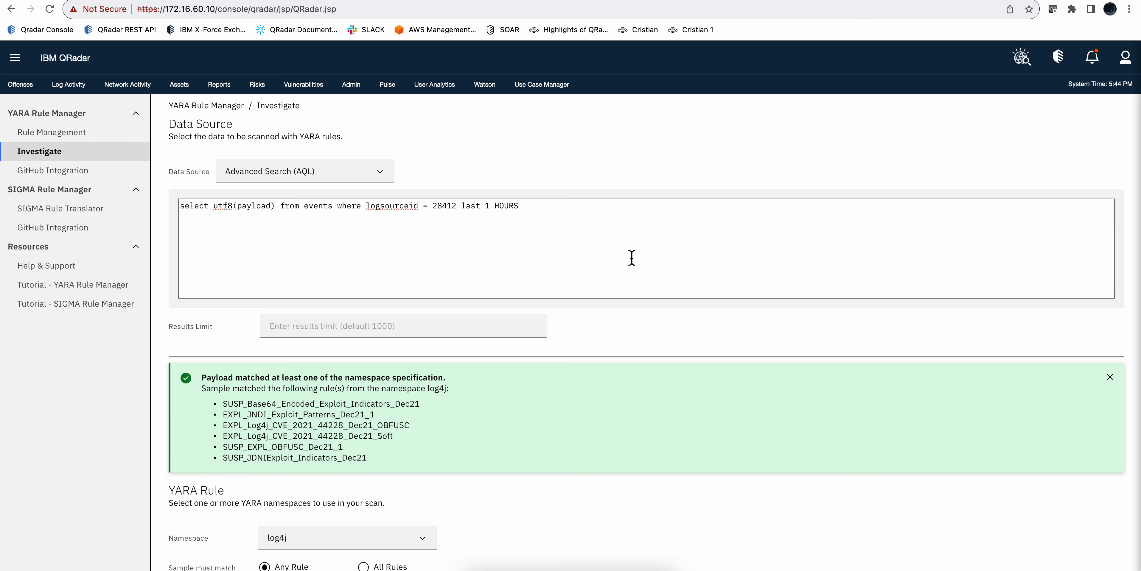
scroll(632, 259, down, 3)
scroll(854, 424, down, 6)
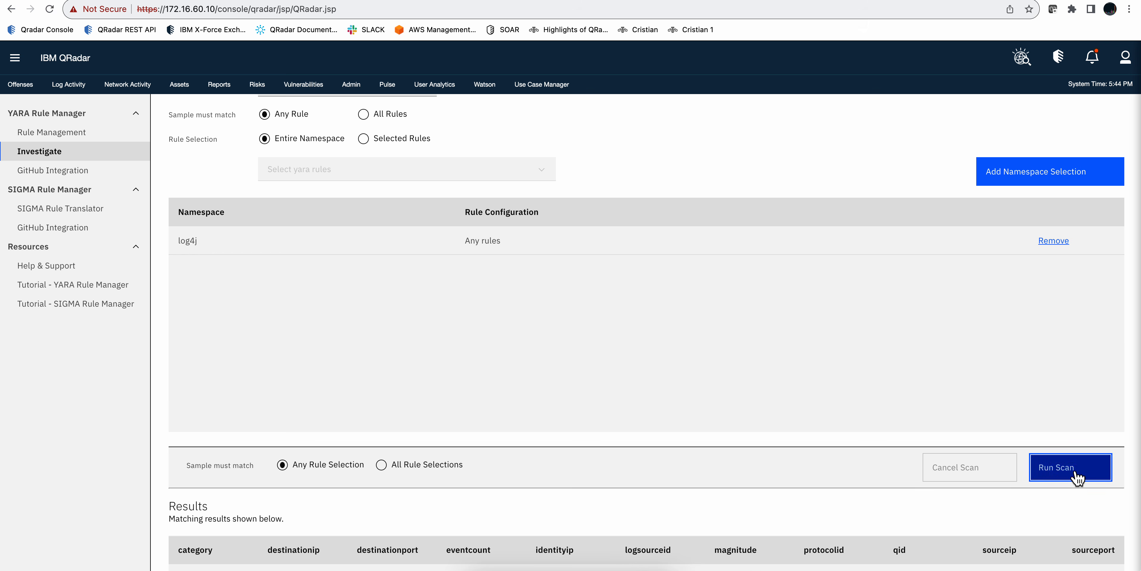
click(1075, 475)
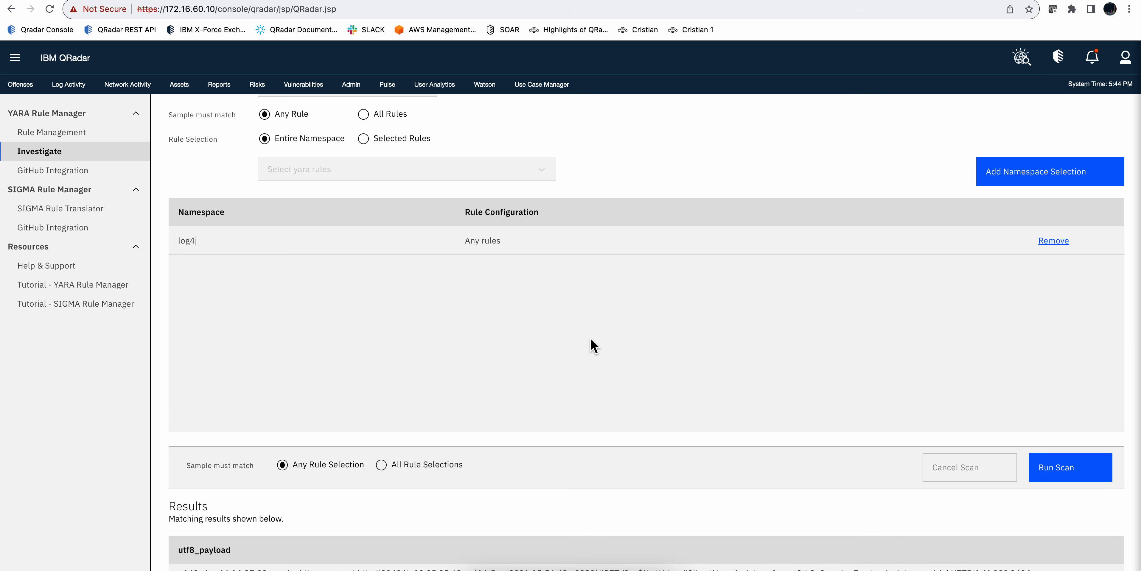
Step: Examine the matching event payloads in the scan results against the AQL query
scroll(593, 310, down, 3)
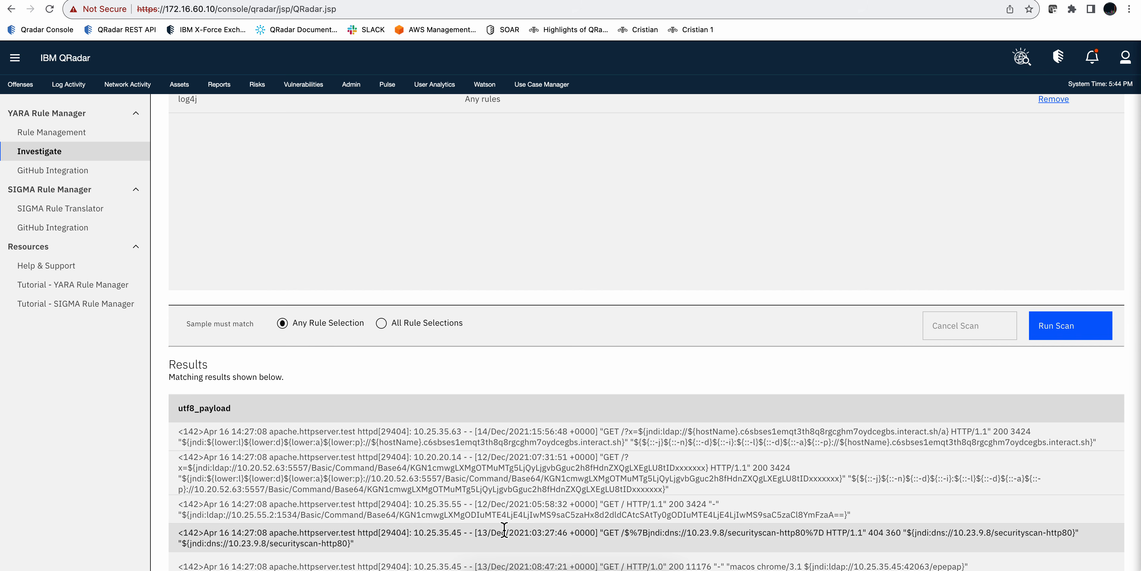
scroll(463, 357, up, 8)
scroll(462, 357, up, 1)
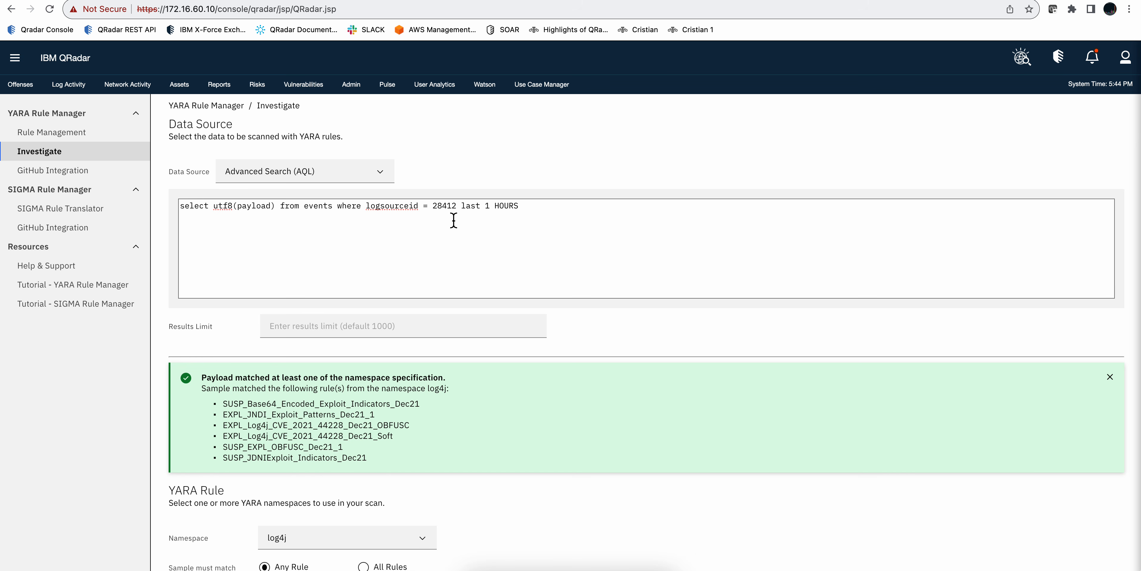
Step: Switch to the signature-base repository on GitHub and browse the other YARA rule files in its yara folder
click(288, 0)
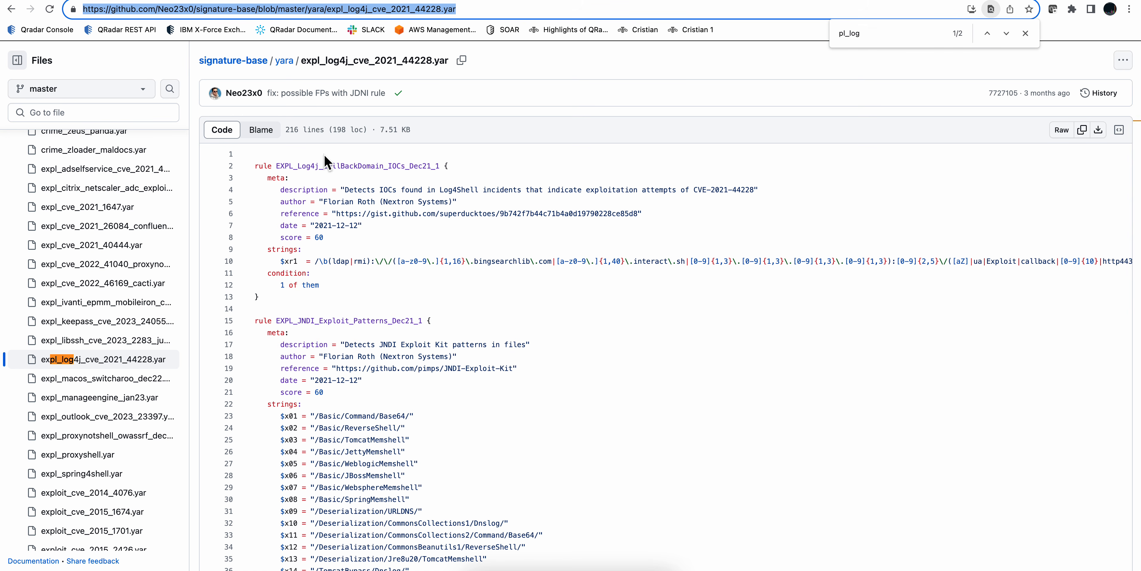
scroll(99, 252, up, 15)
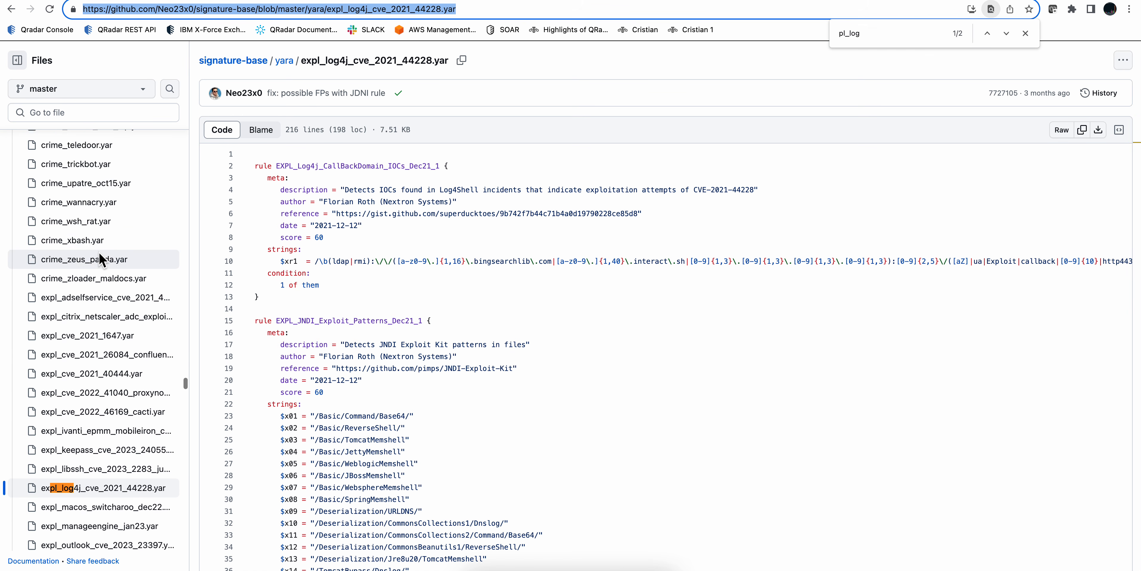
scroll(99, 256, up, 10)
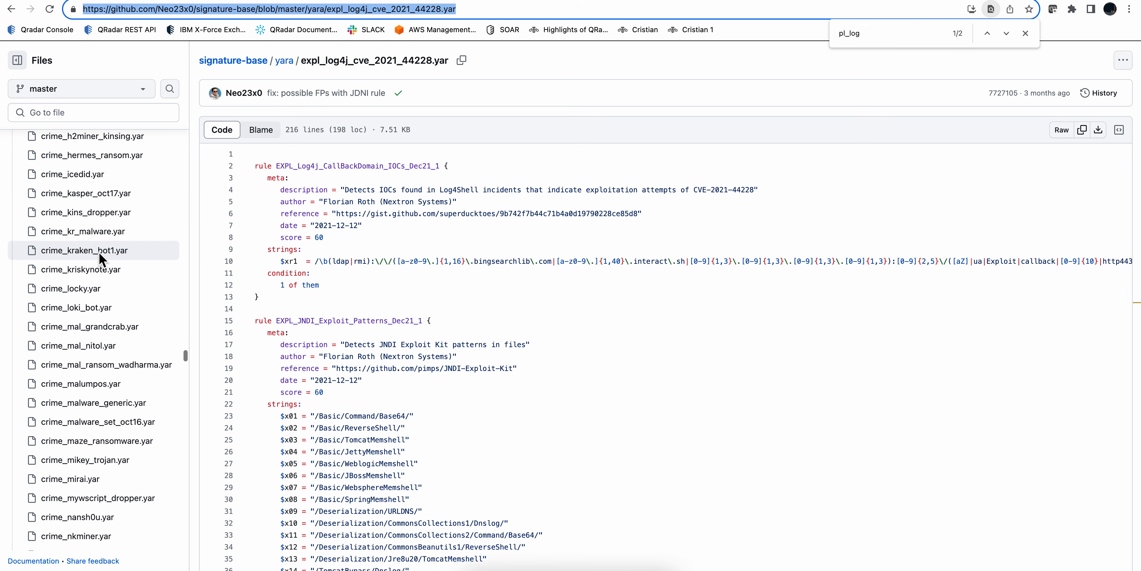
scroll(98, 252, up, 3)
scroll(99, 253, up, 10)
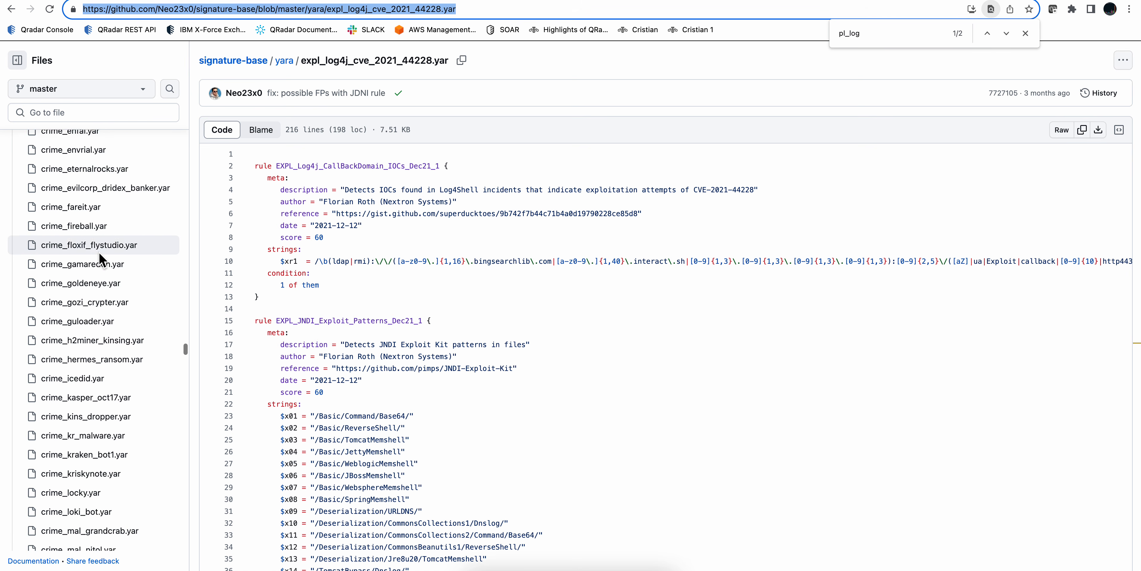
scroll(99, 252, up, 10)
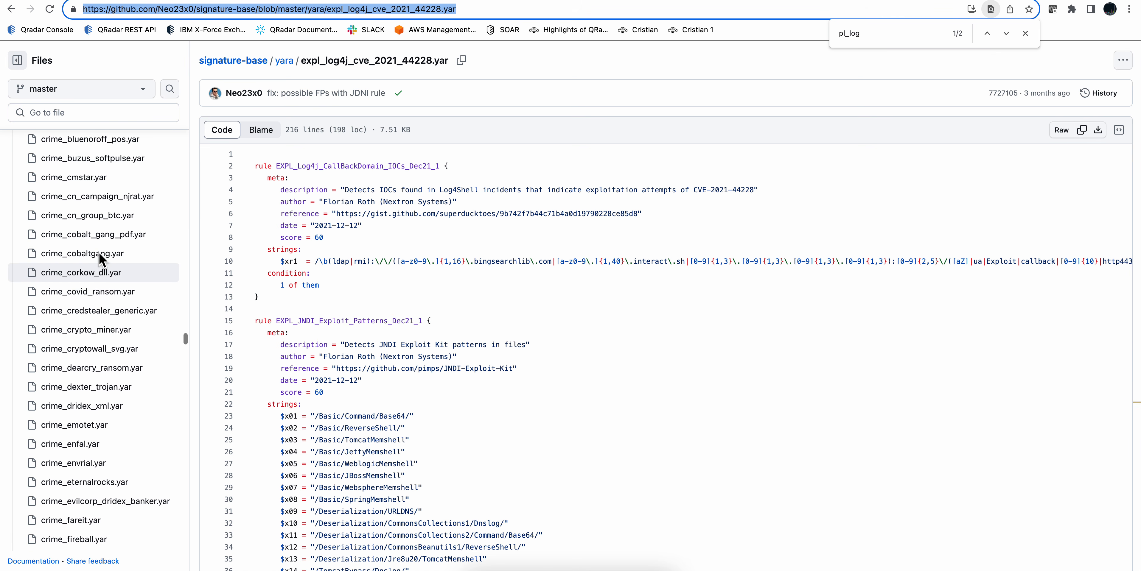
scroll(98, 257, up, 1)
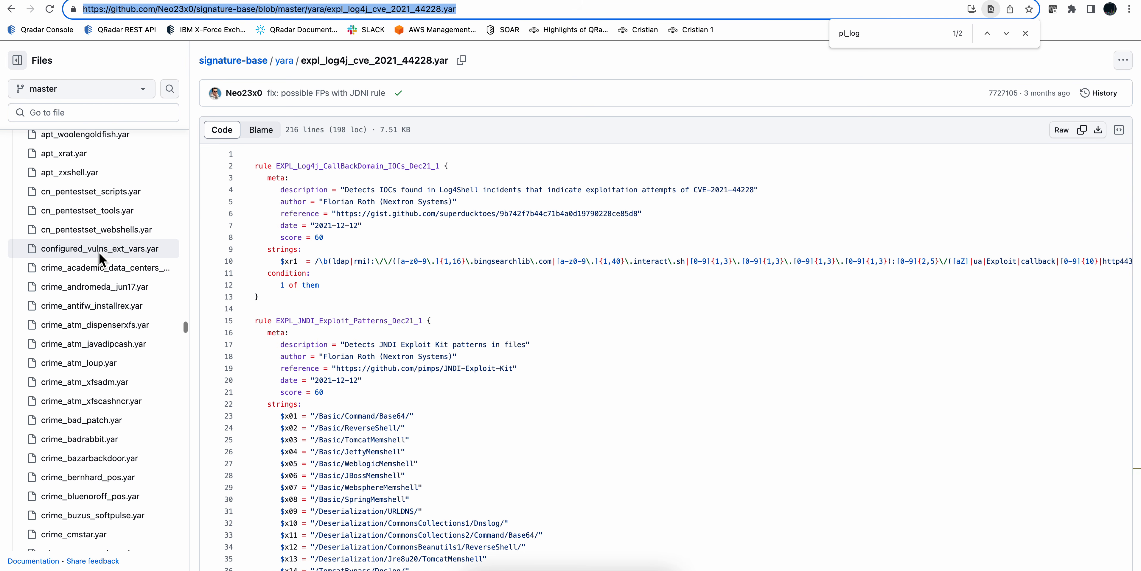